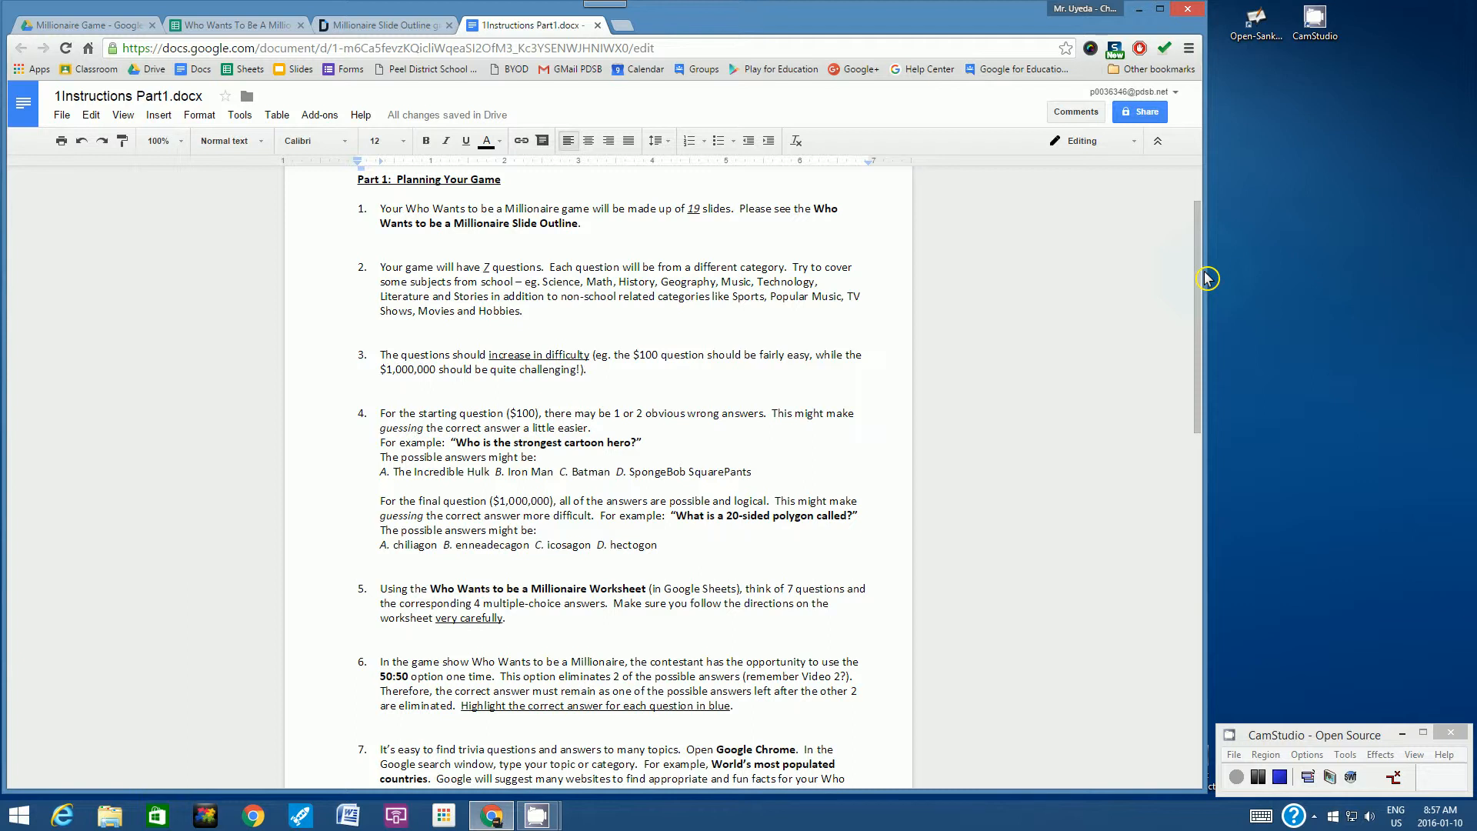
Step: Review the planning instructions down to item 8 and examine the name cell in the Who Wants To Be A Millionaire Worksheet
left_click_drag(1205, 279, 1208, 356)
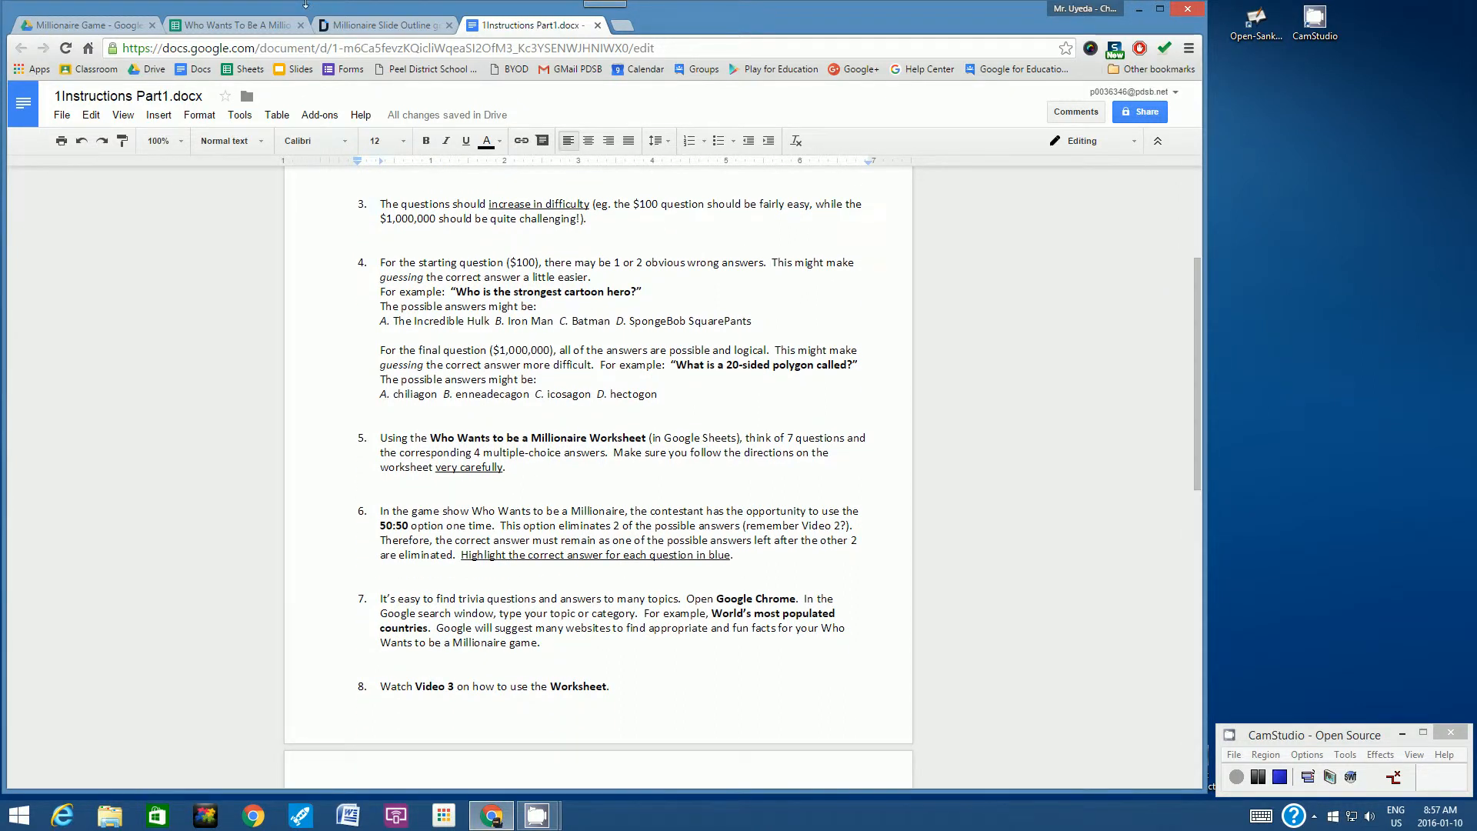
left_click(239, 31)
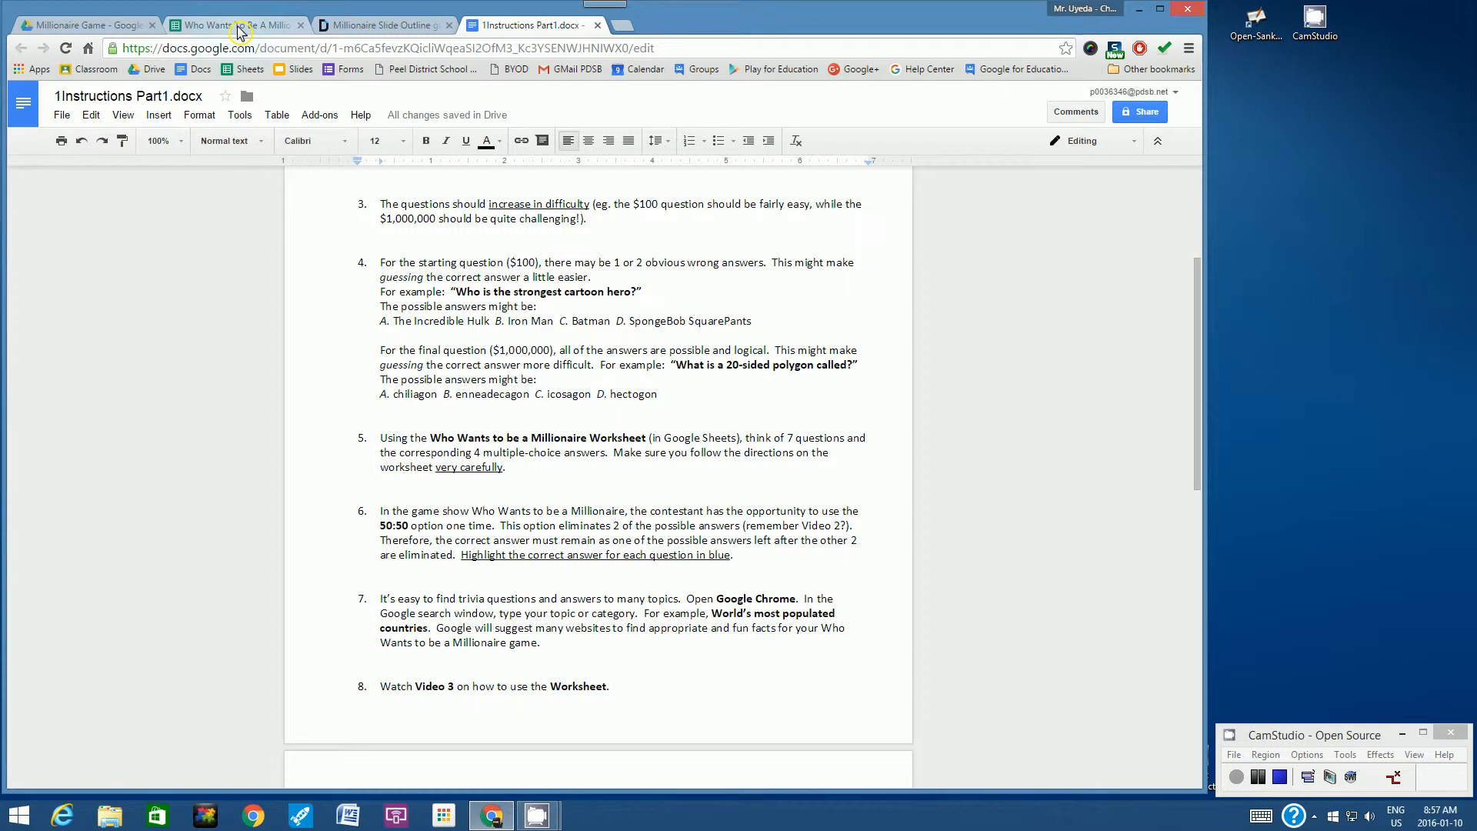
left_click(239, 31)
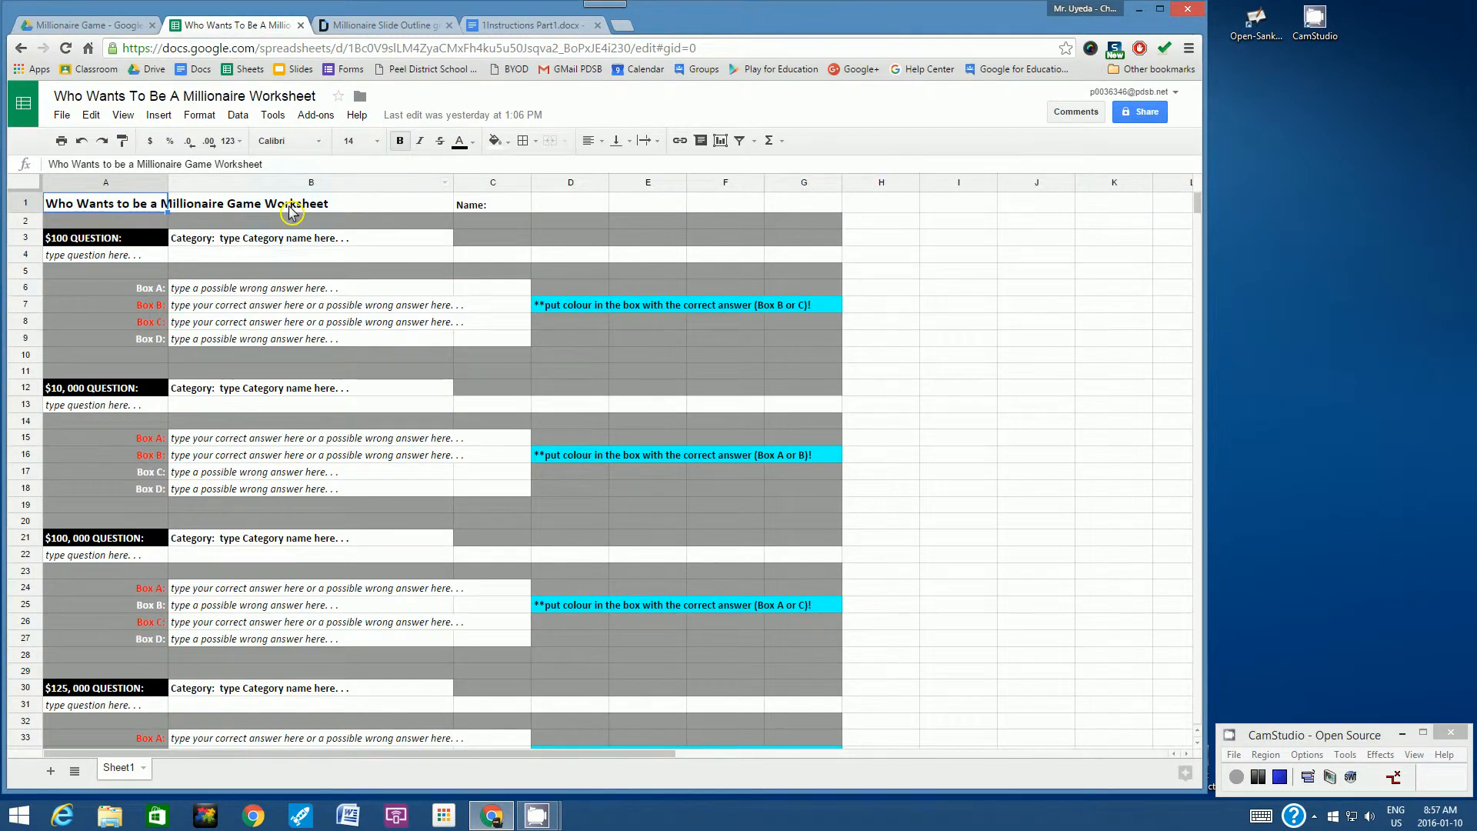
left_click(509, 210)
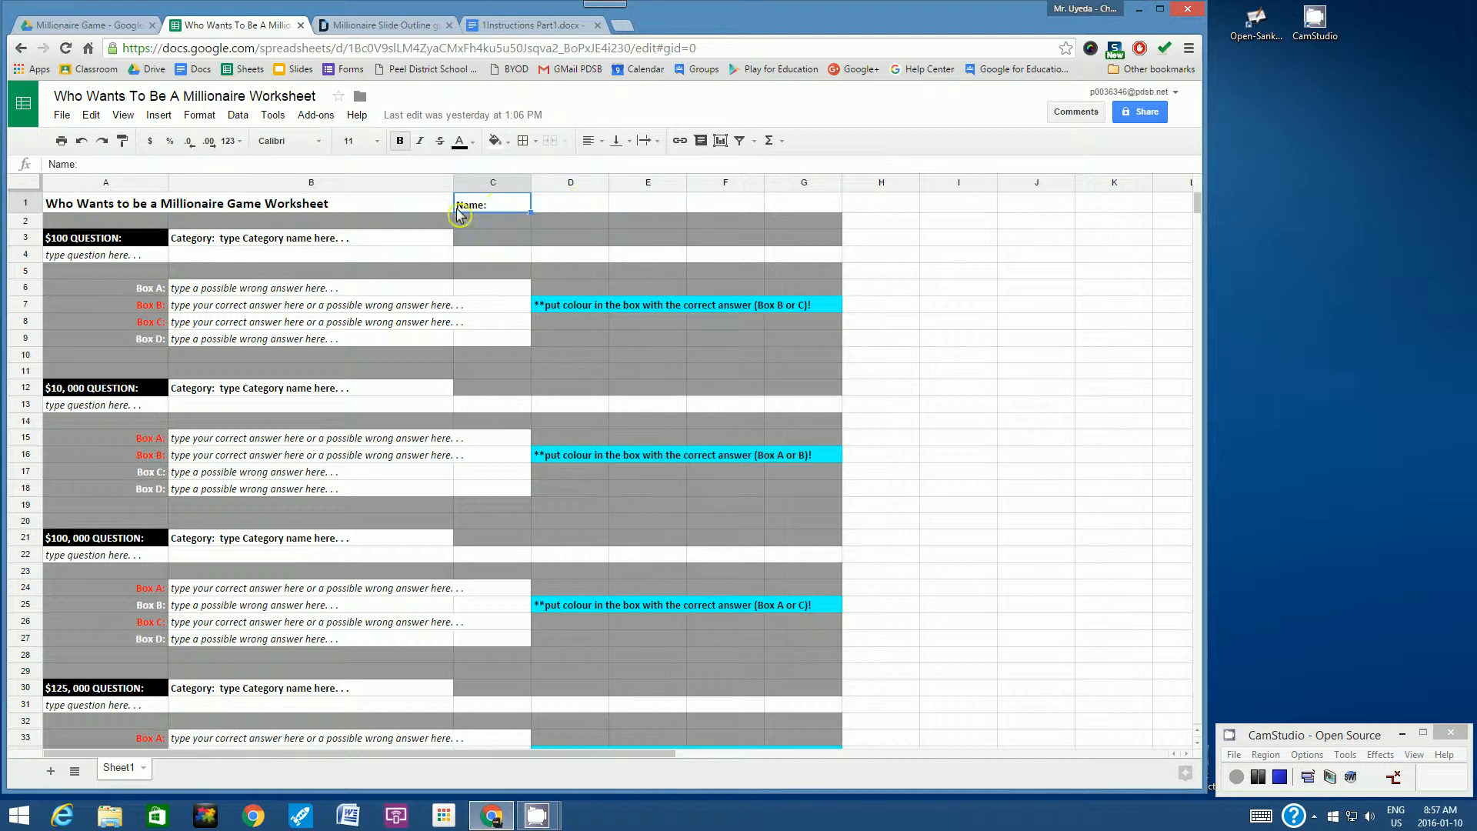
left_click(88, 163)
left_click(500, 27)
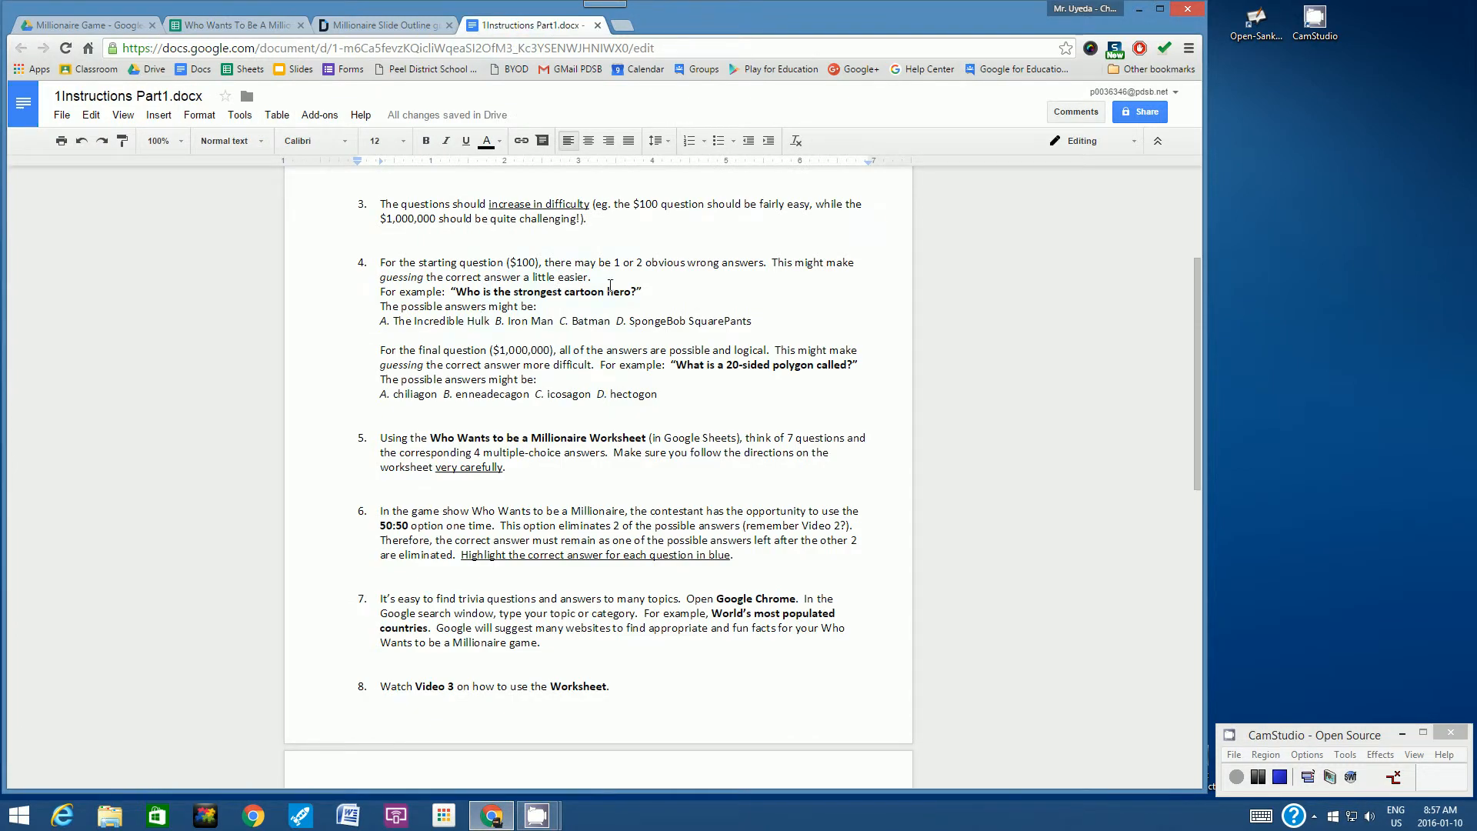
left_click(234, 26)
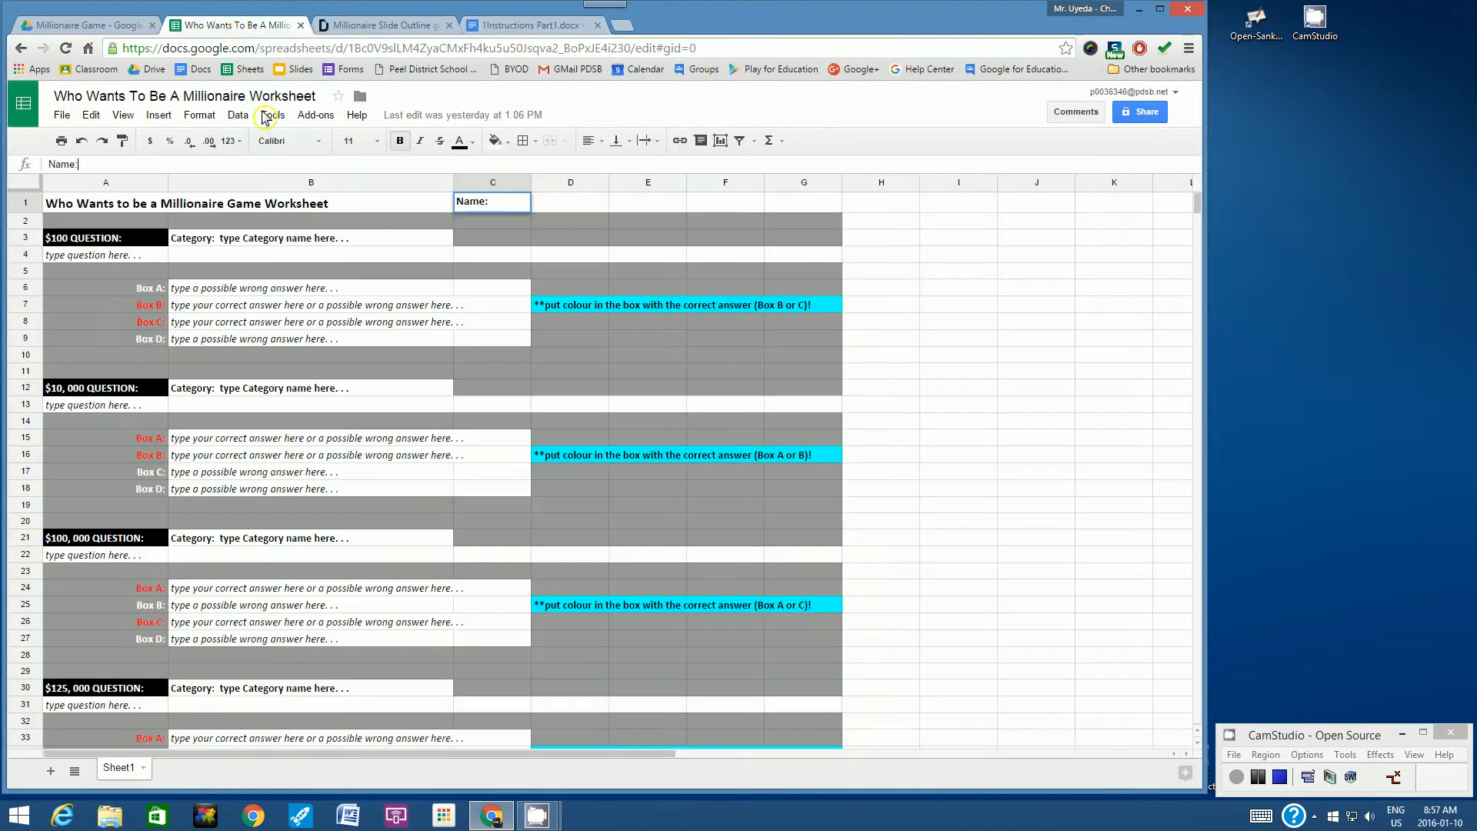
Step: Replace the category placeholder of the $100 question with "Cartoons", keeping the "Category:" label
left_click(210, 245)
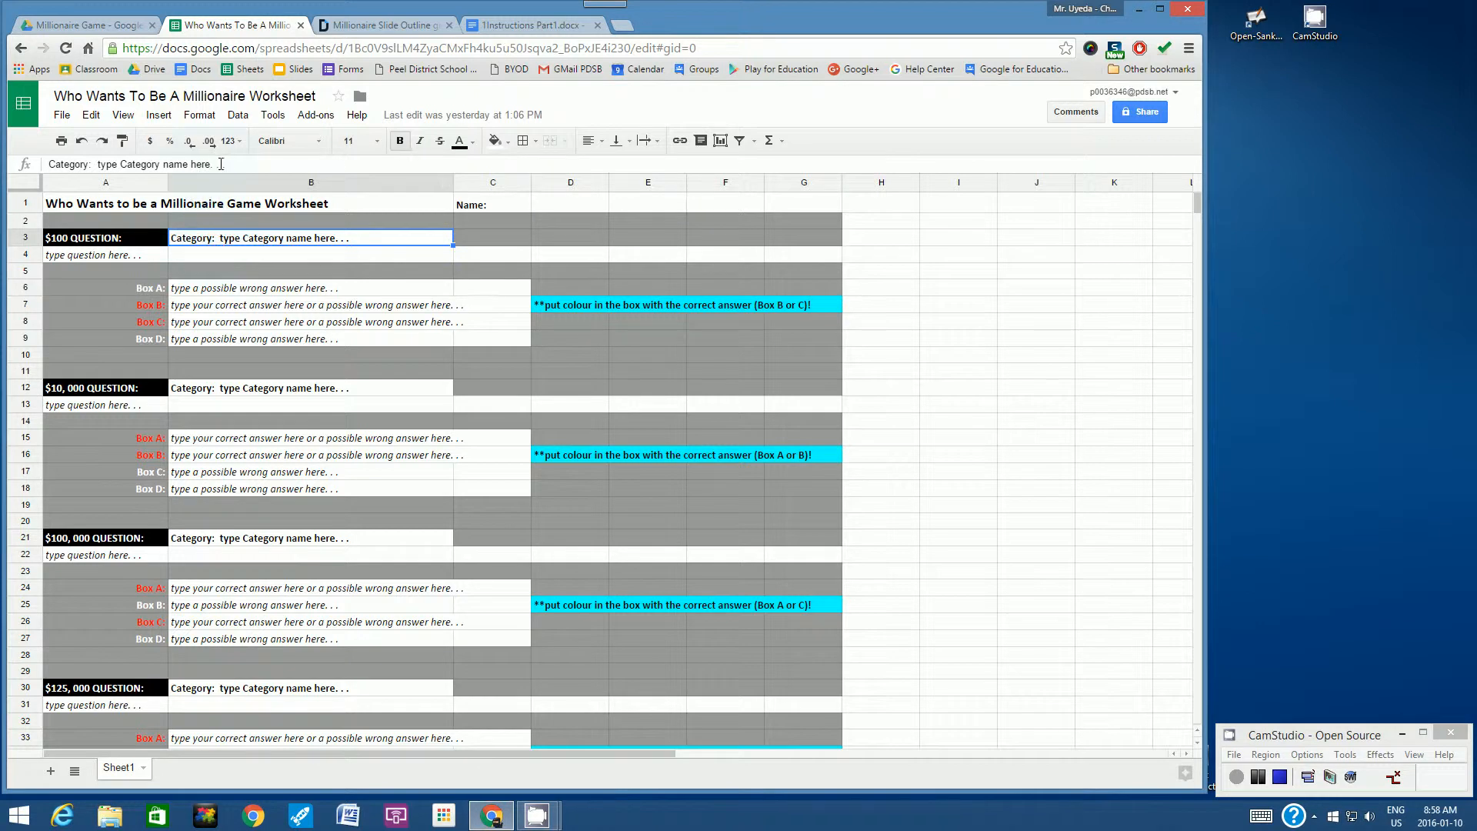
left_click_drag(223, 164, 108, 164)
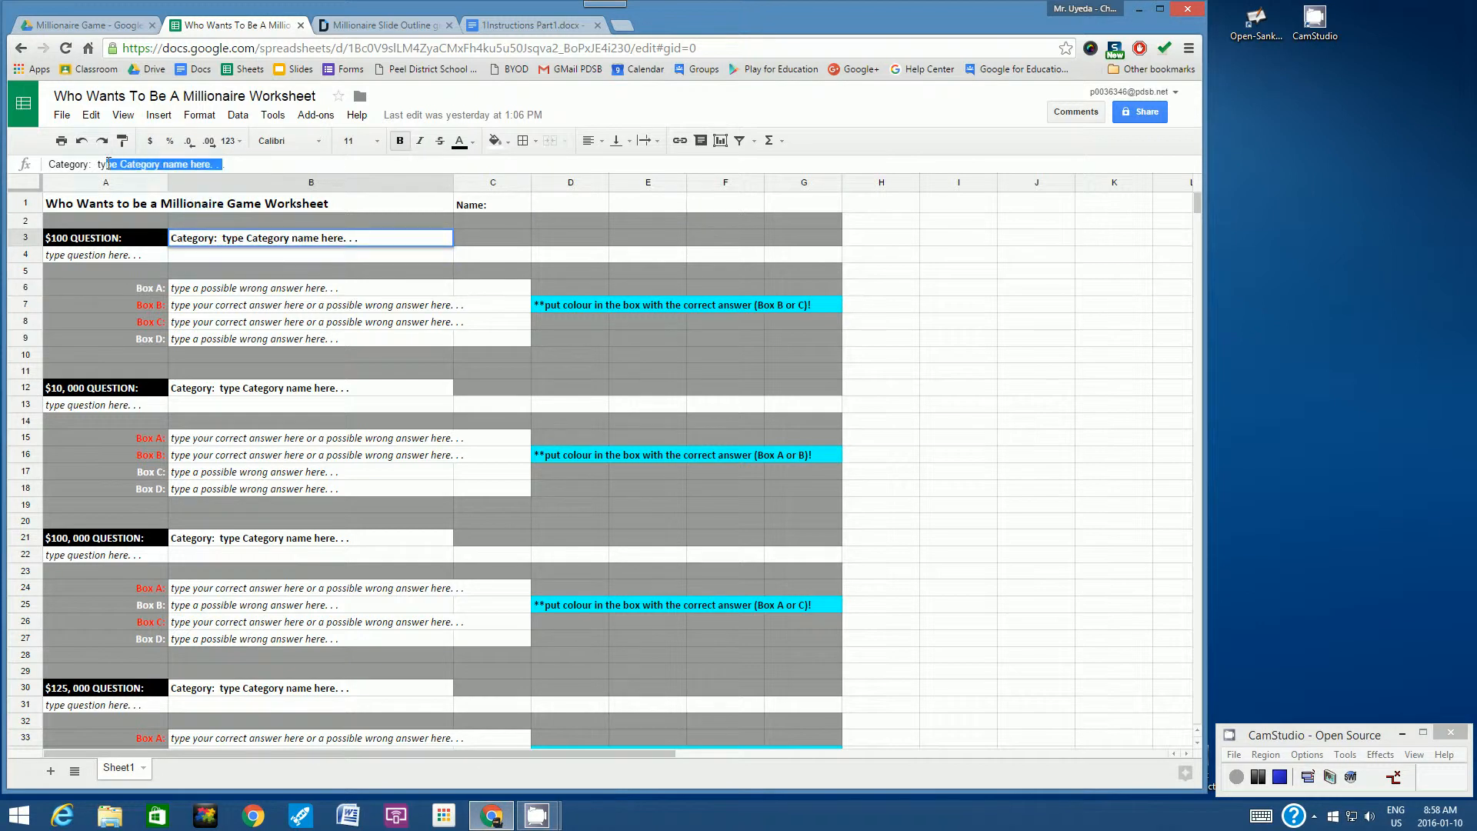
type("Cartoons.")
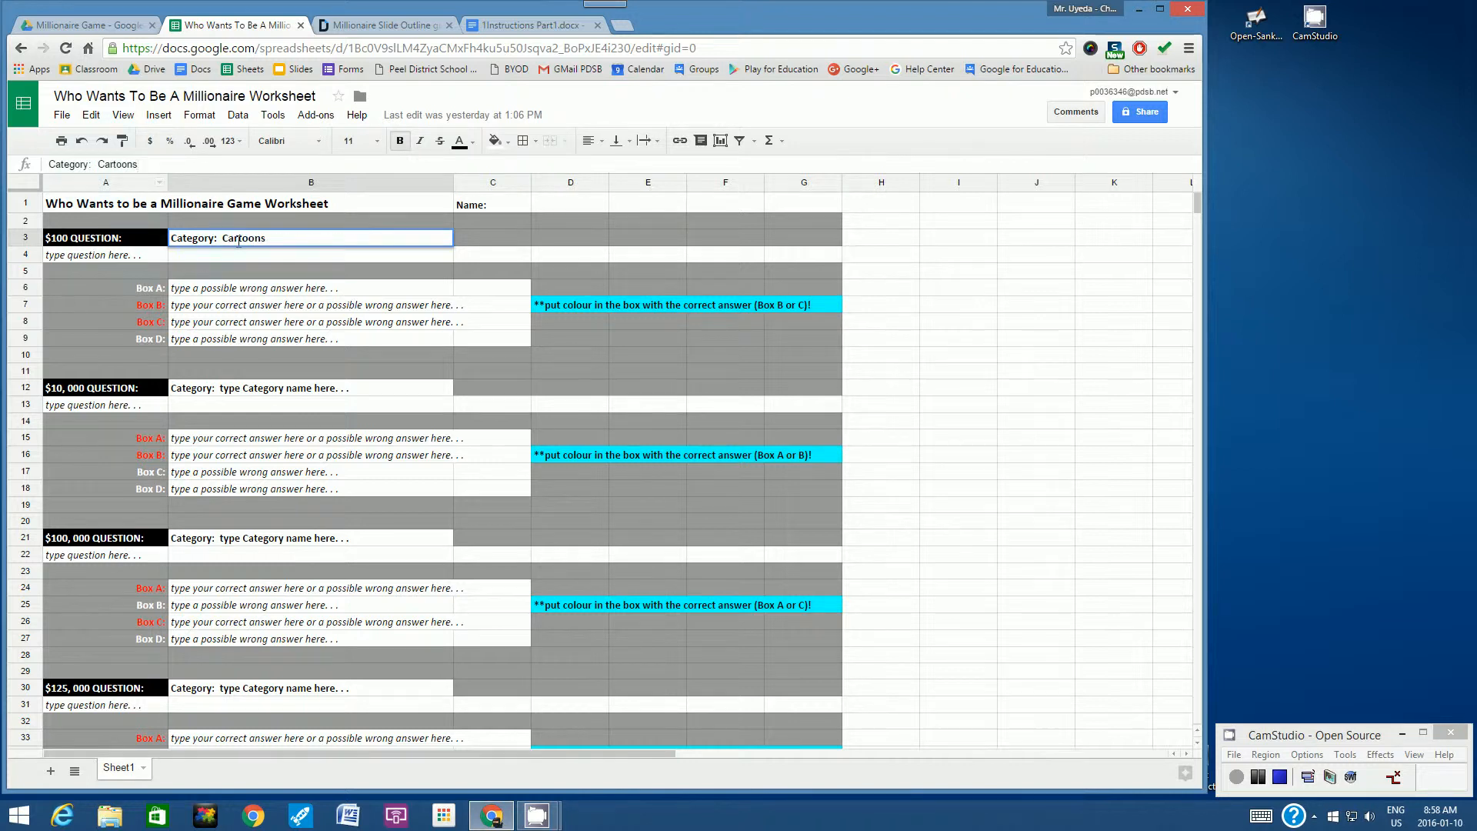
Step: Replace the $100 question placeholder in A4 with "Who is the strongest cartoon hero?"
left_click(68, 254)
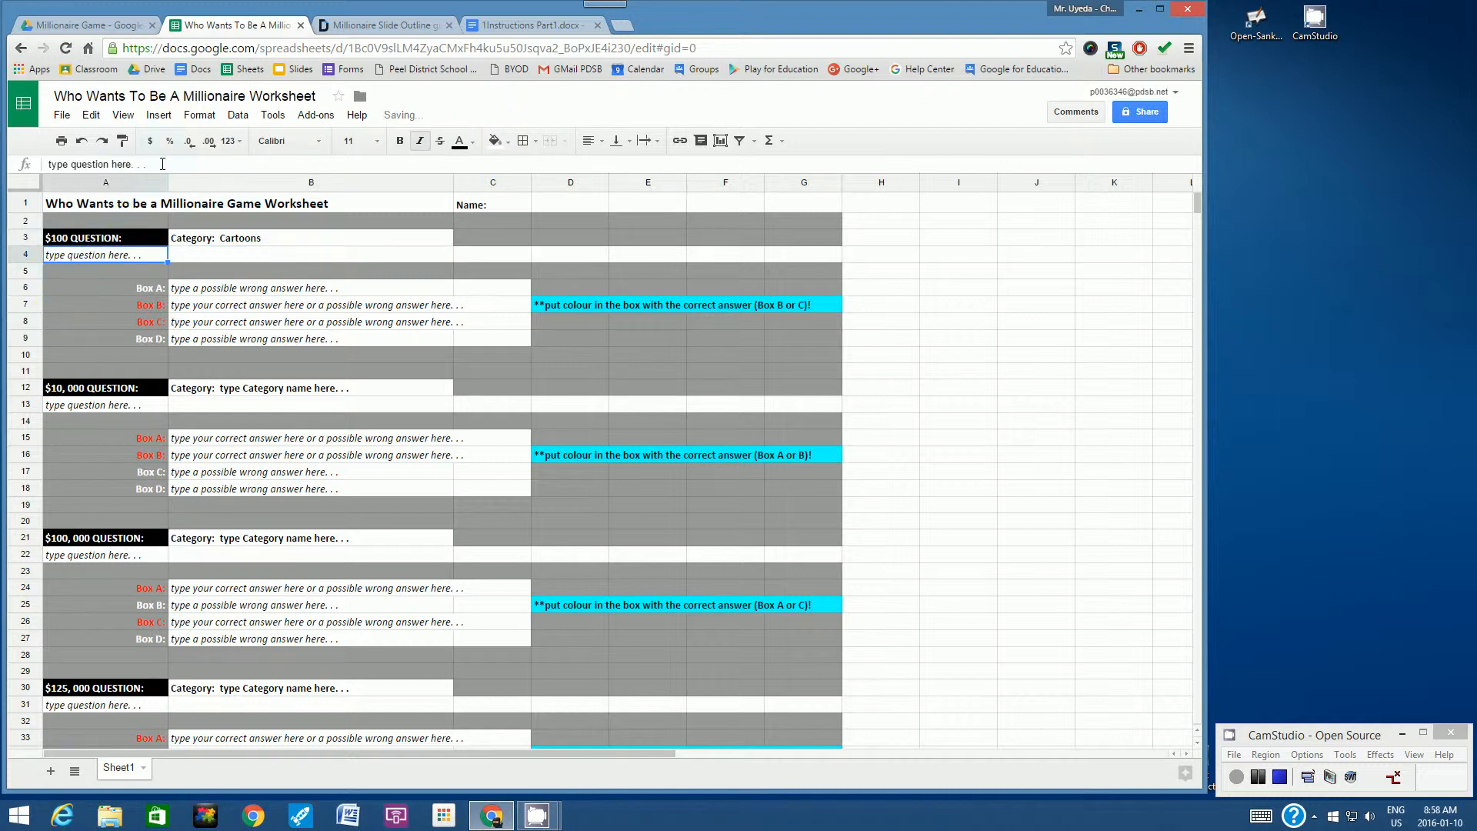
left_click_drag(162, 164, 44, 164)
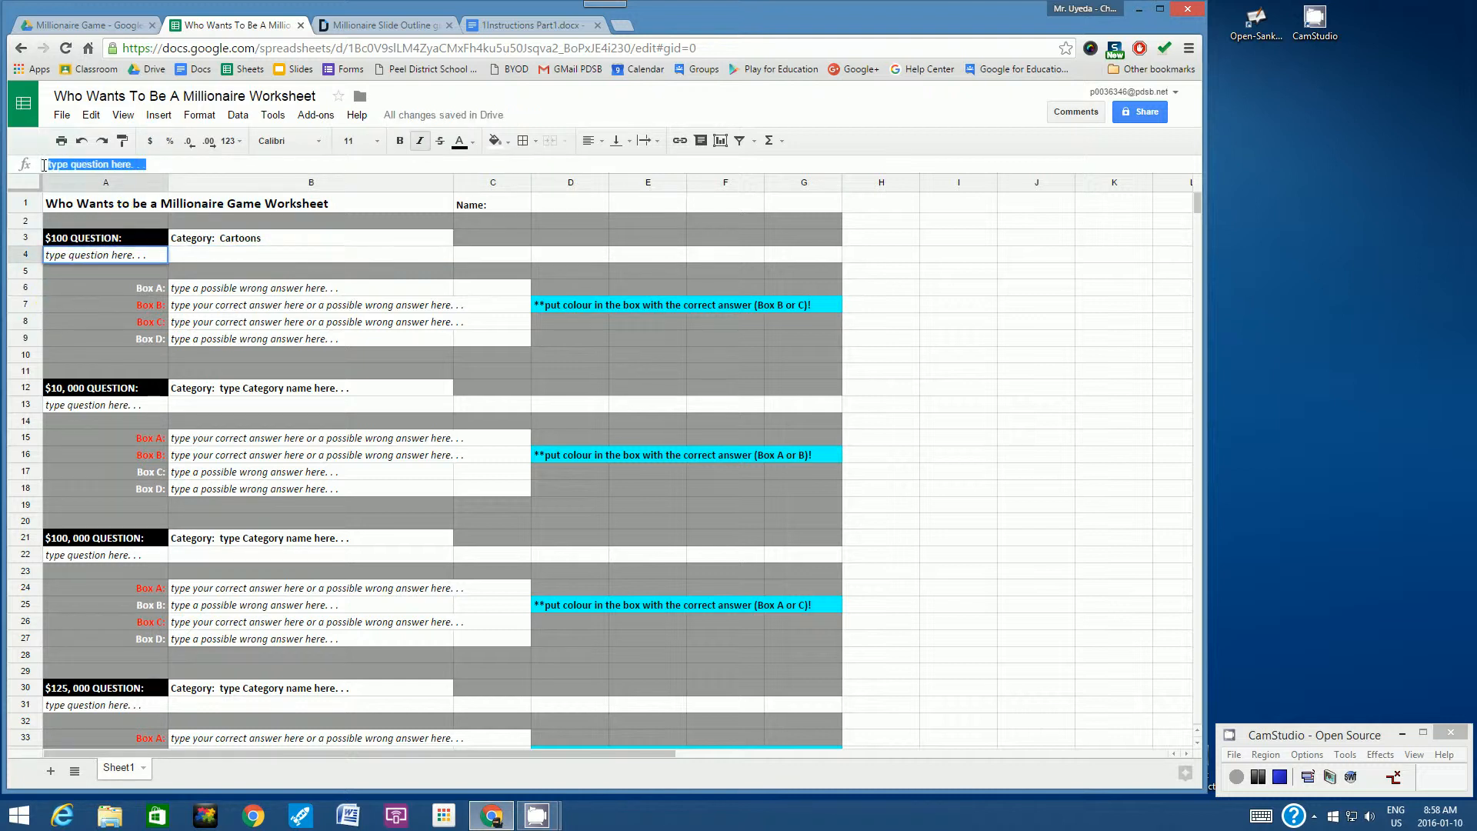
type("Who is ")
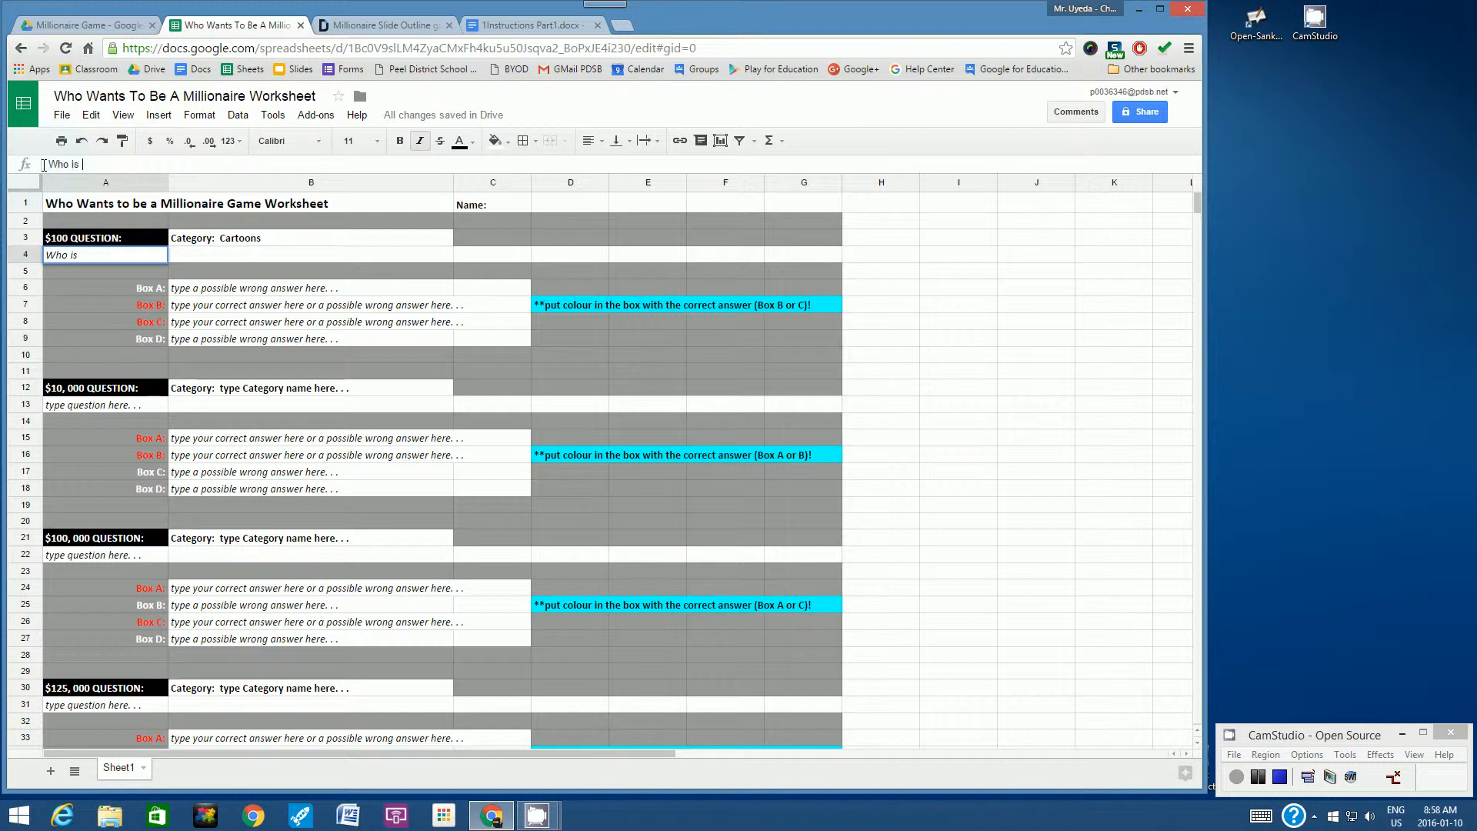
type("the strongest cartoon ")
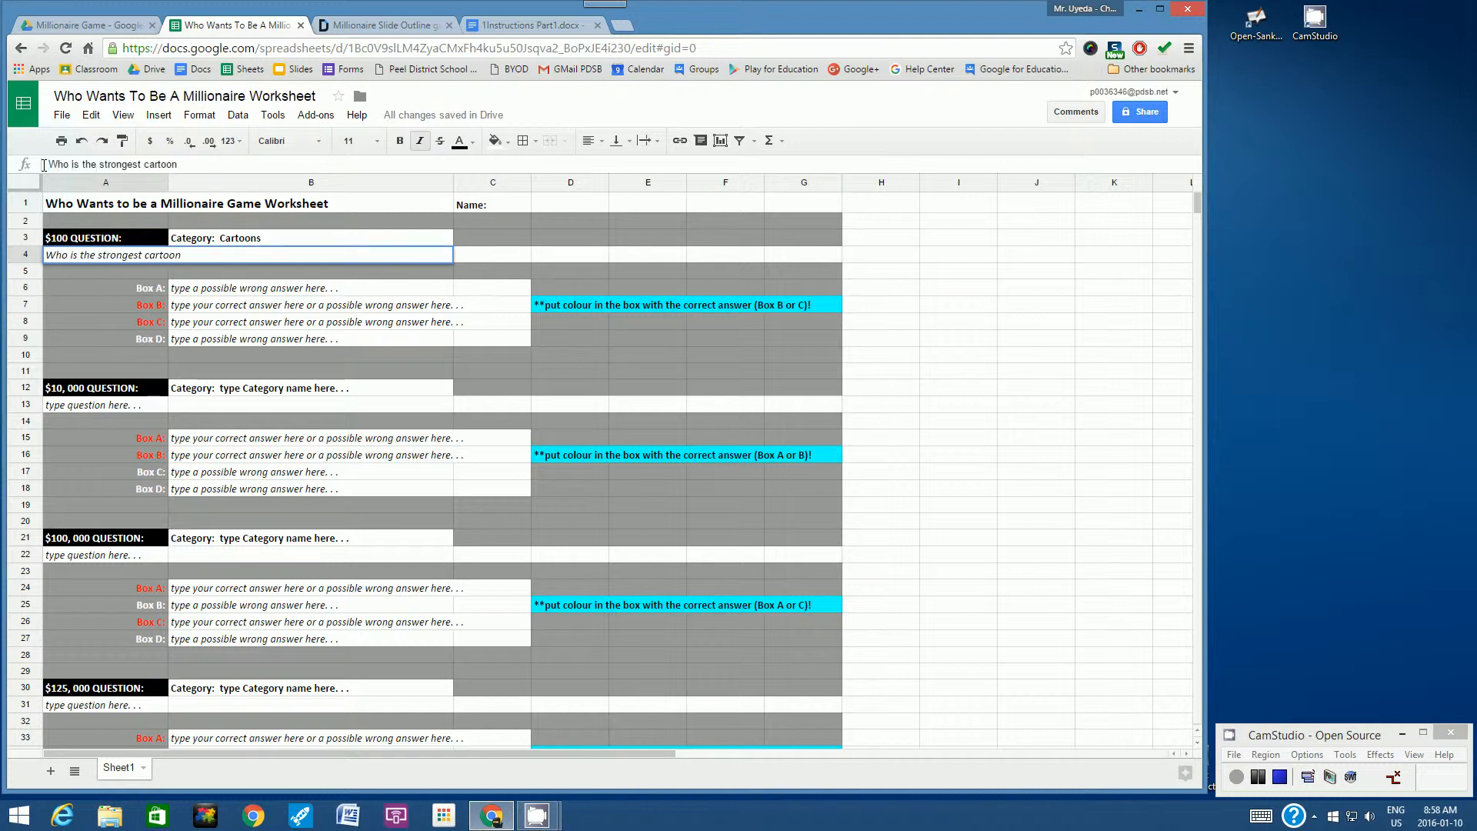
type("hero?")
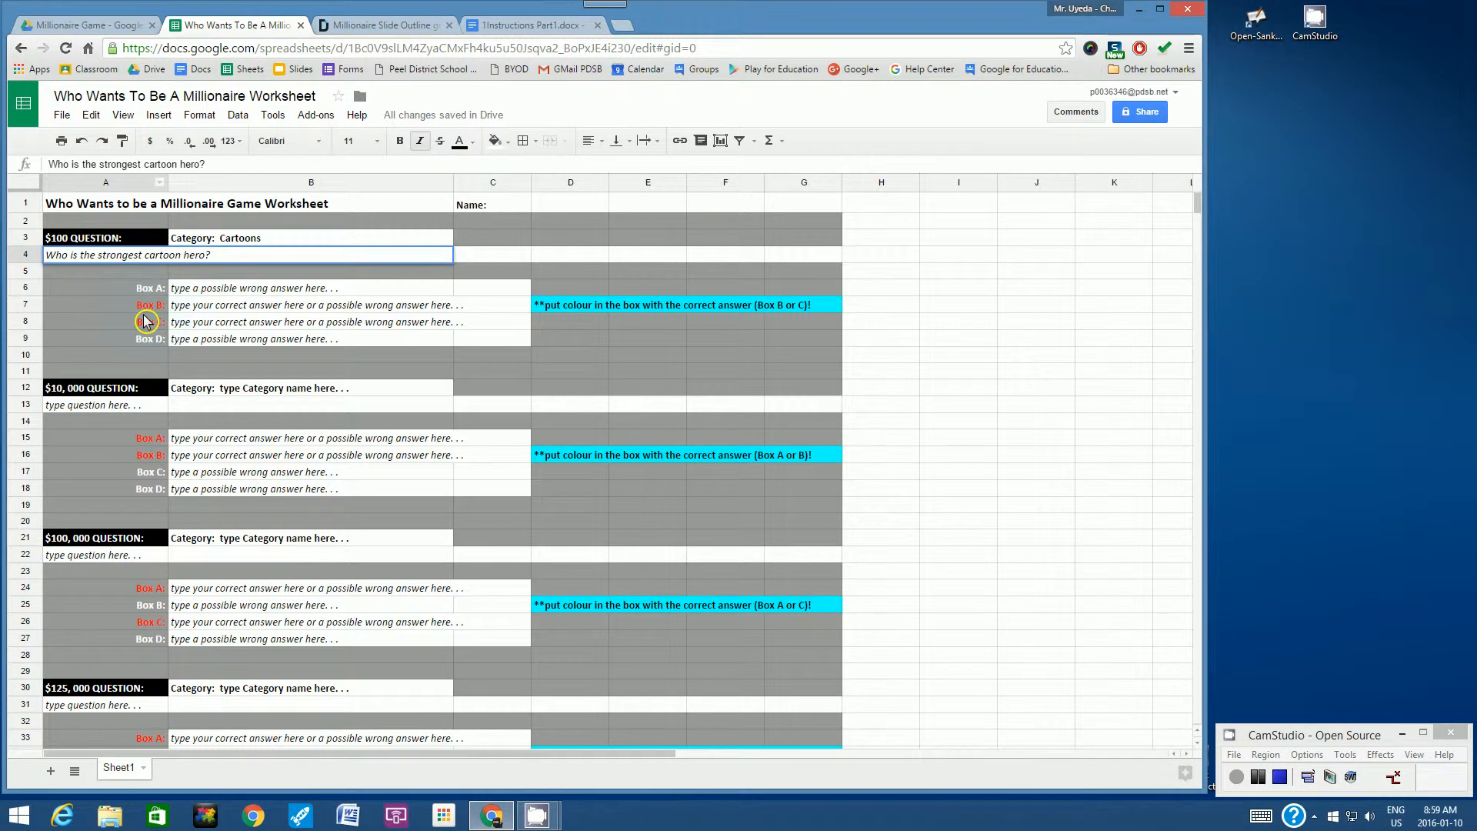
Step: Replace the Box B placeholder of the $100 question with the answer "Incredible Hulk"
left_click(191, 307)
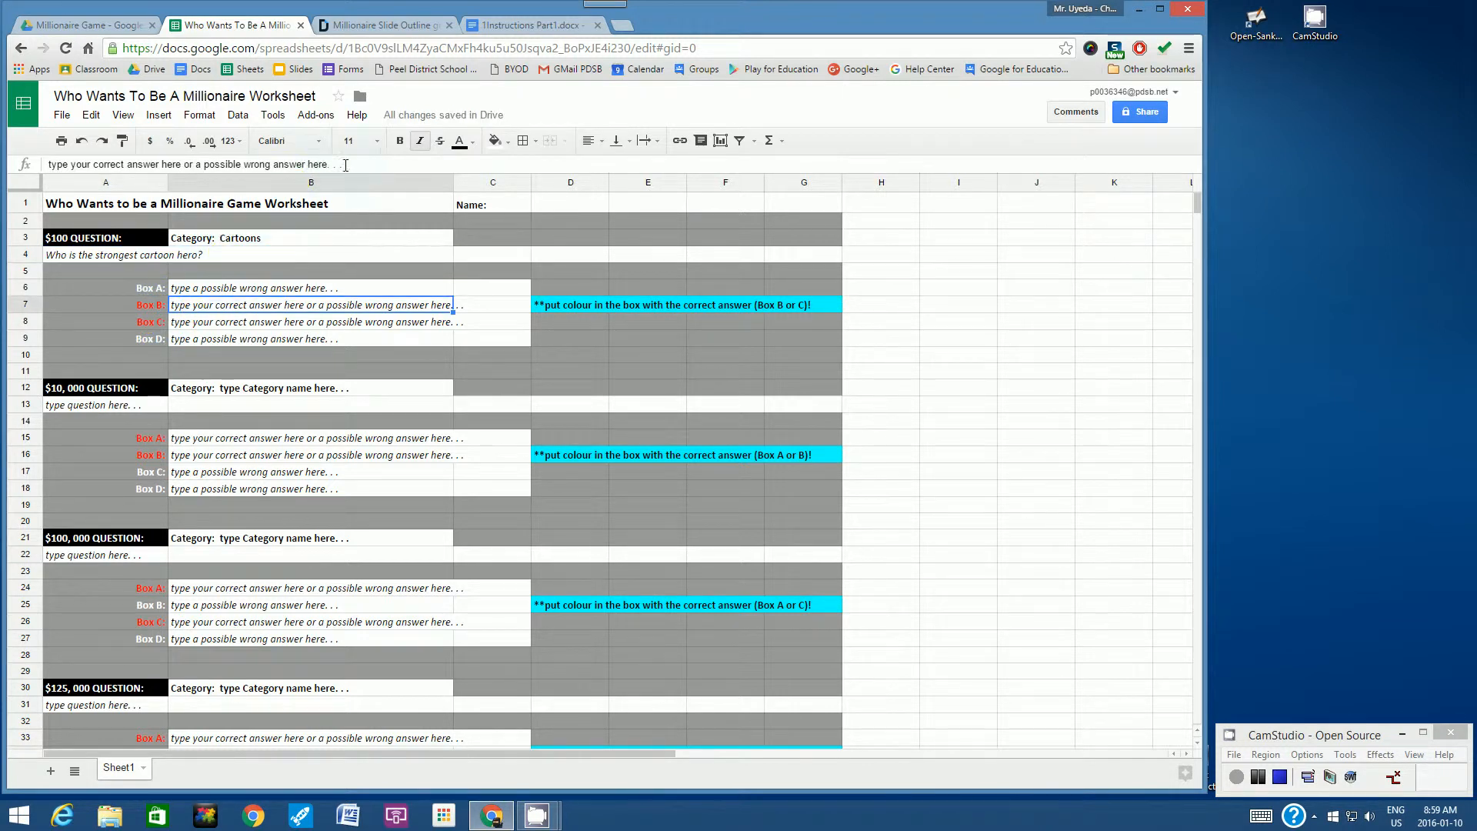
left_click_drag(345, 164, 46, 166)
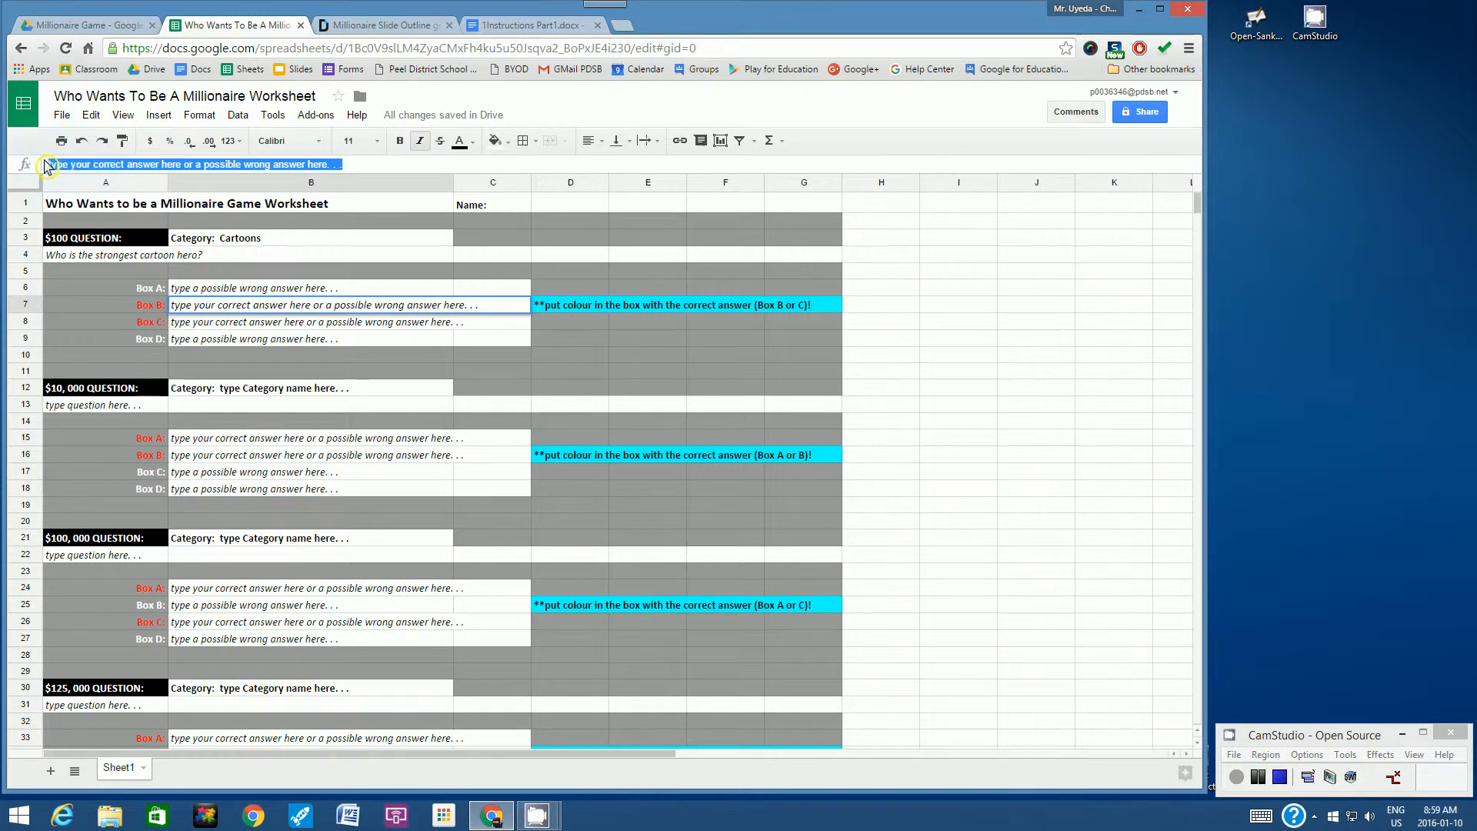
type("Incredible H")
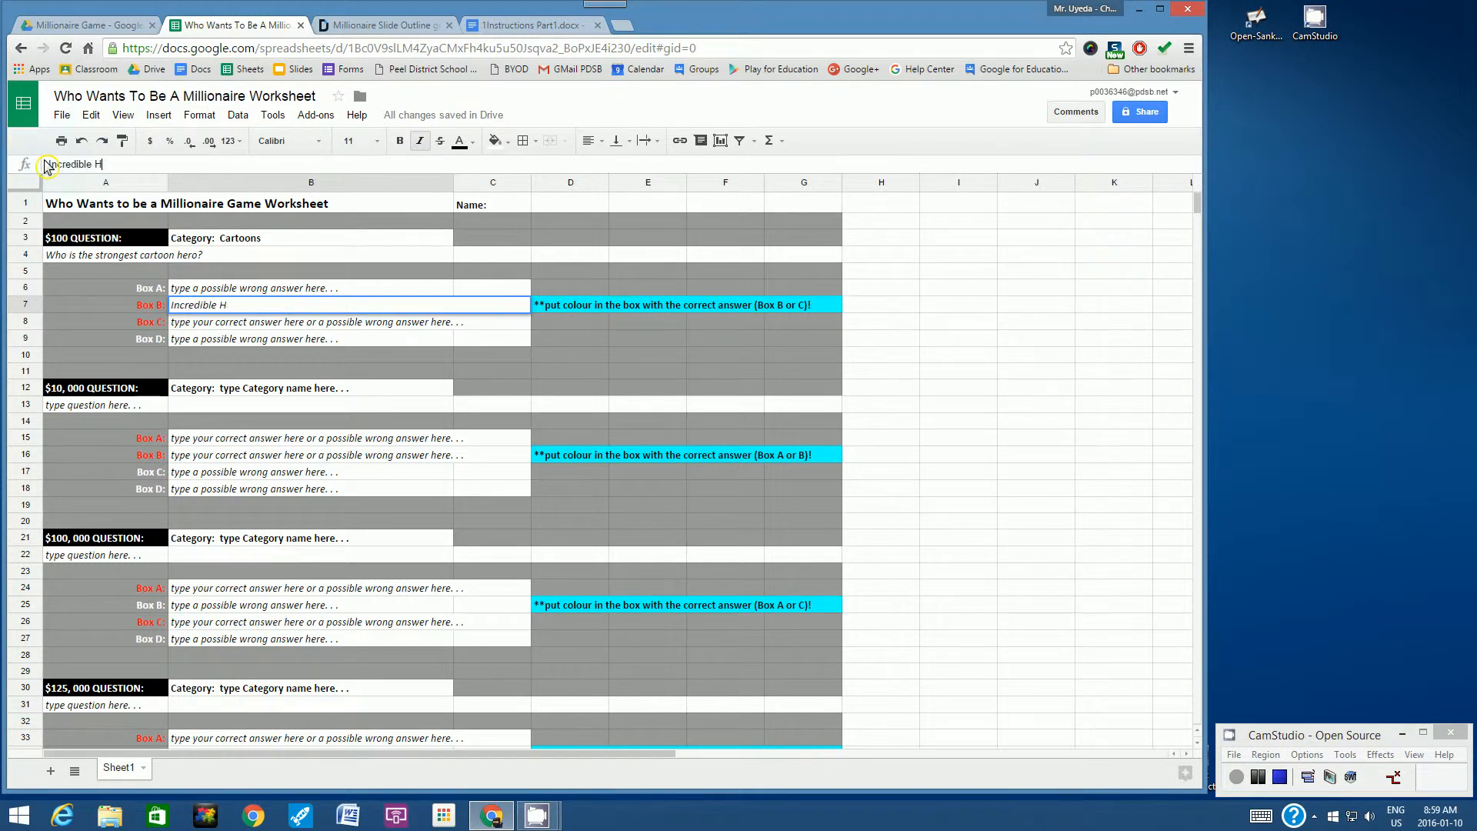
type("ulk")
left_click(217, 322)
Step: Fill the Incredible Hulk cell with cyan to mark it as the correct answer
left_click(212, 306)
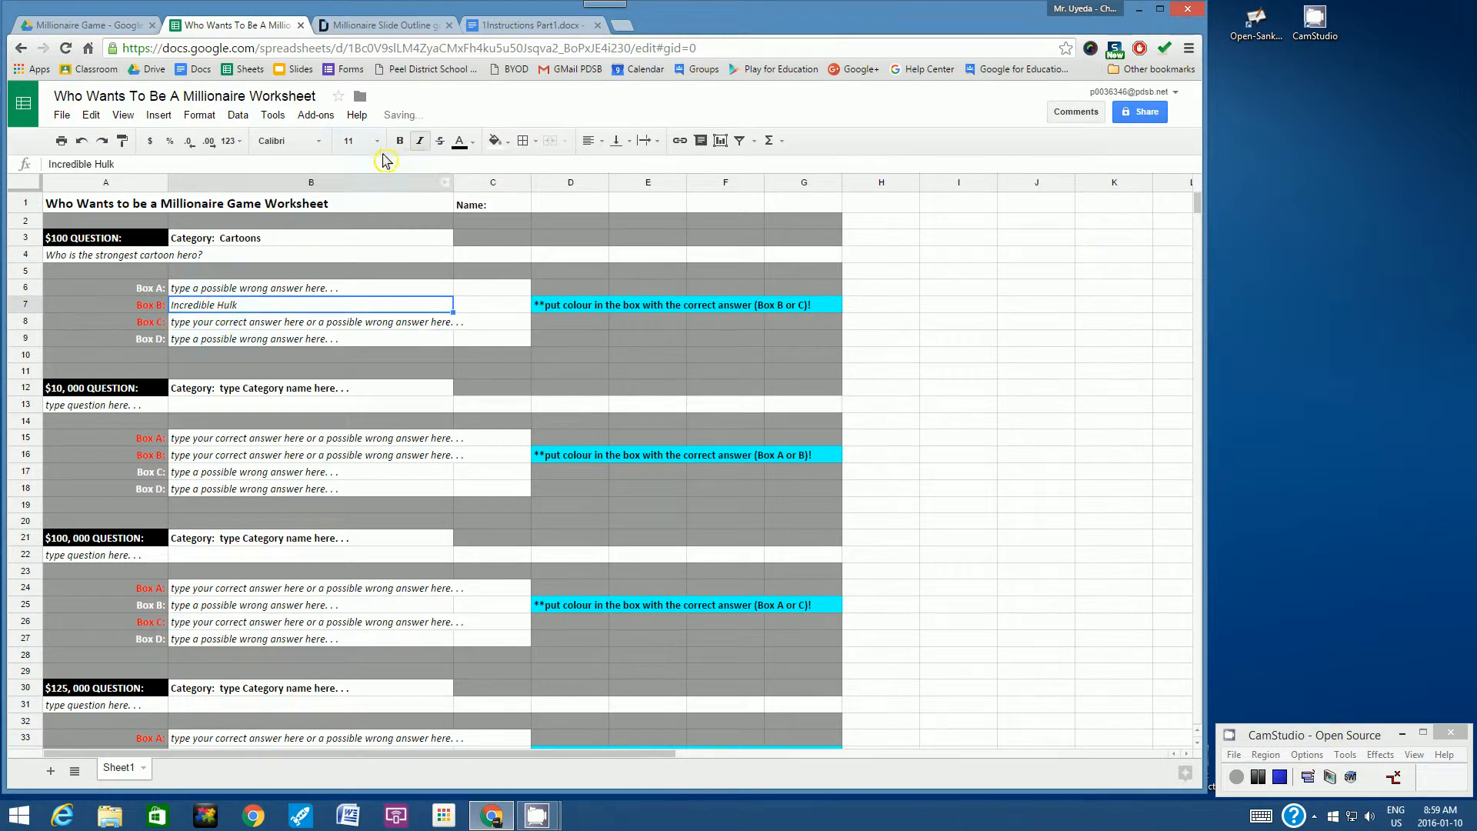
left_click(506, 146)
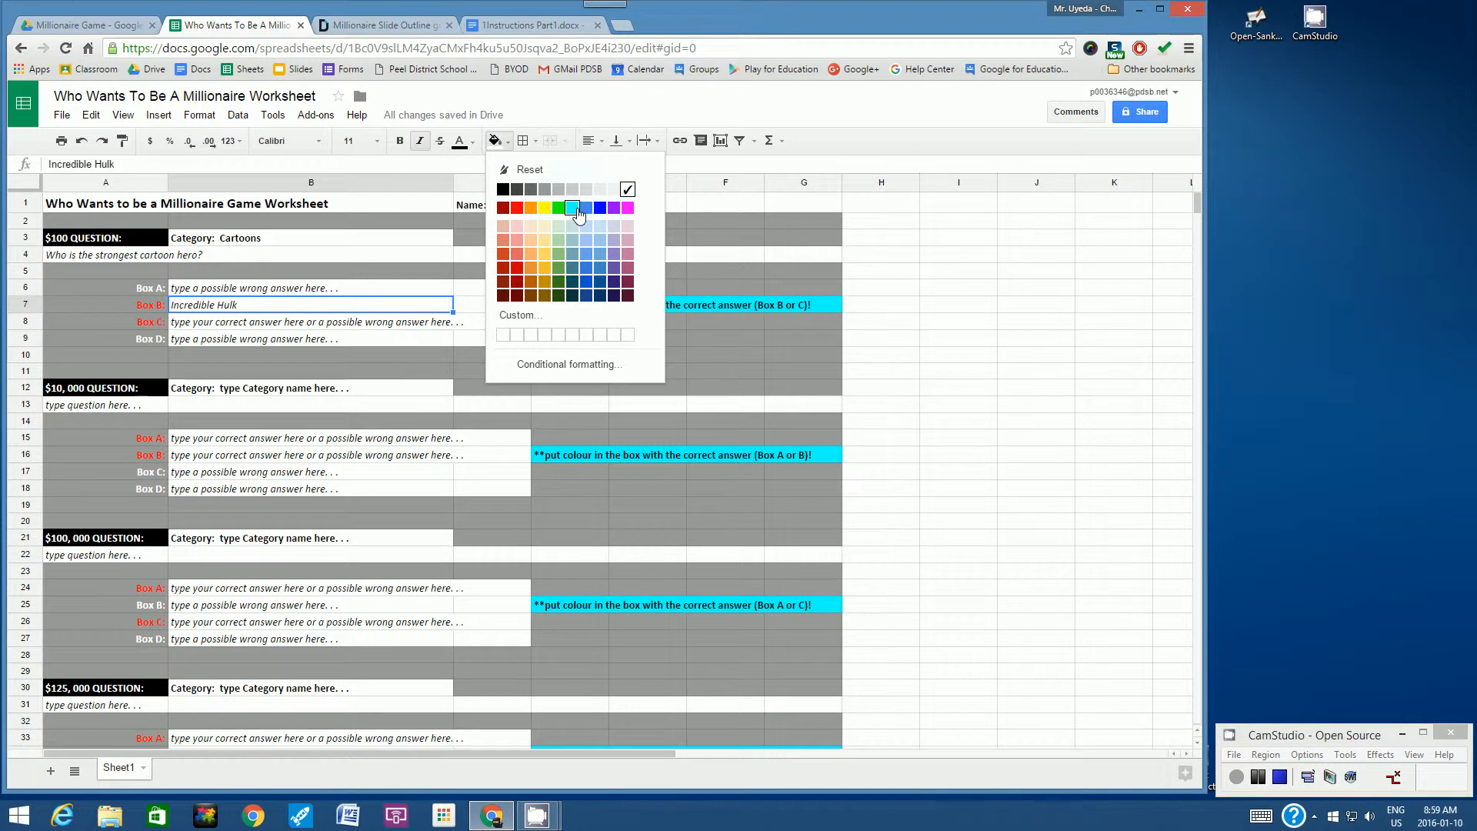
left_click(577, 214)
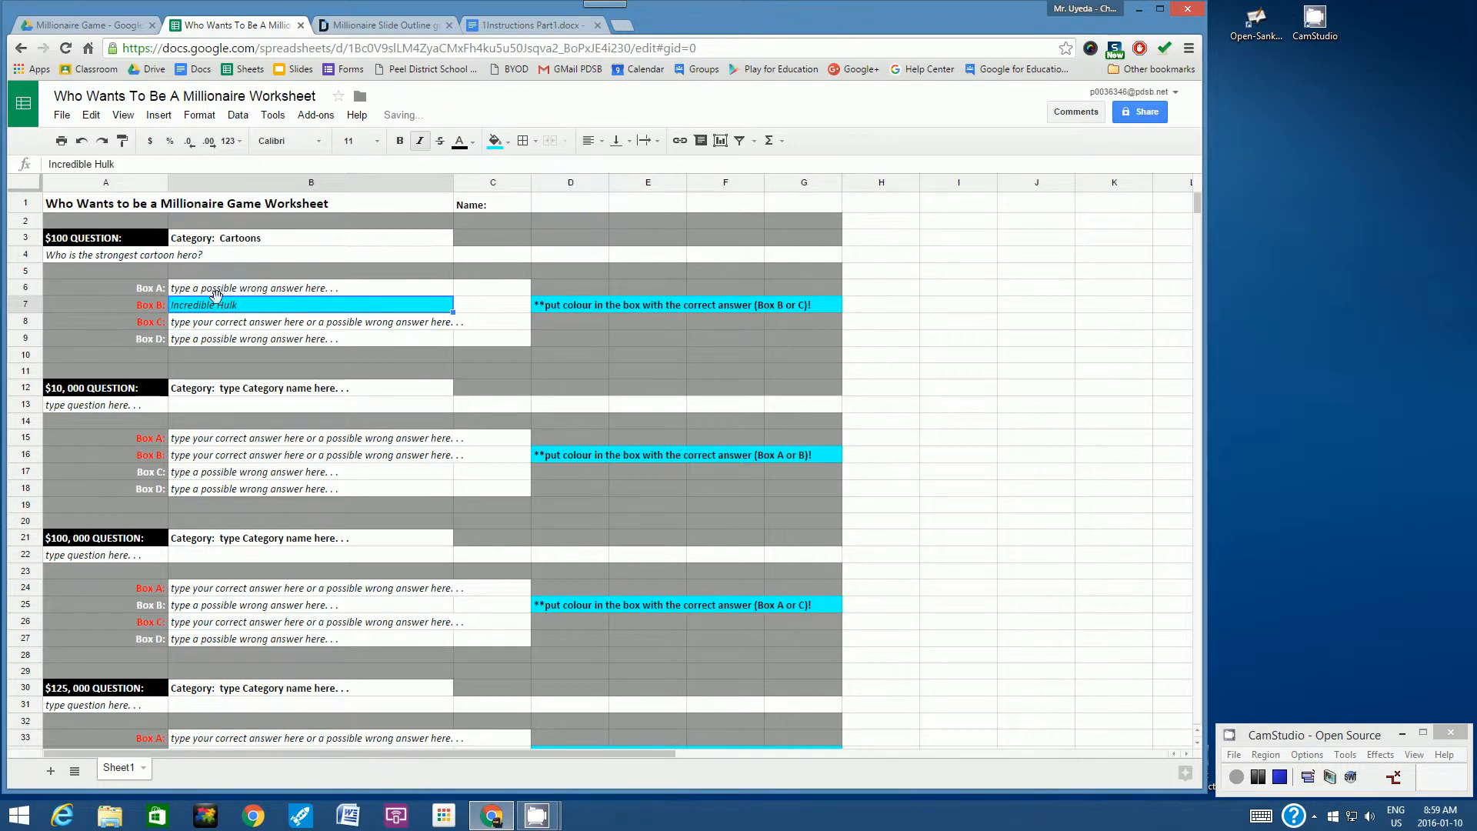
Step: Replace the Box C placeholder of the $100 question with the wrong answer "Iron Man"
left_click(180, 289)
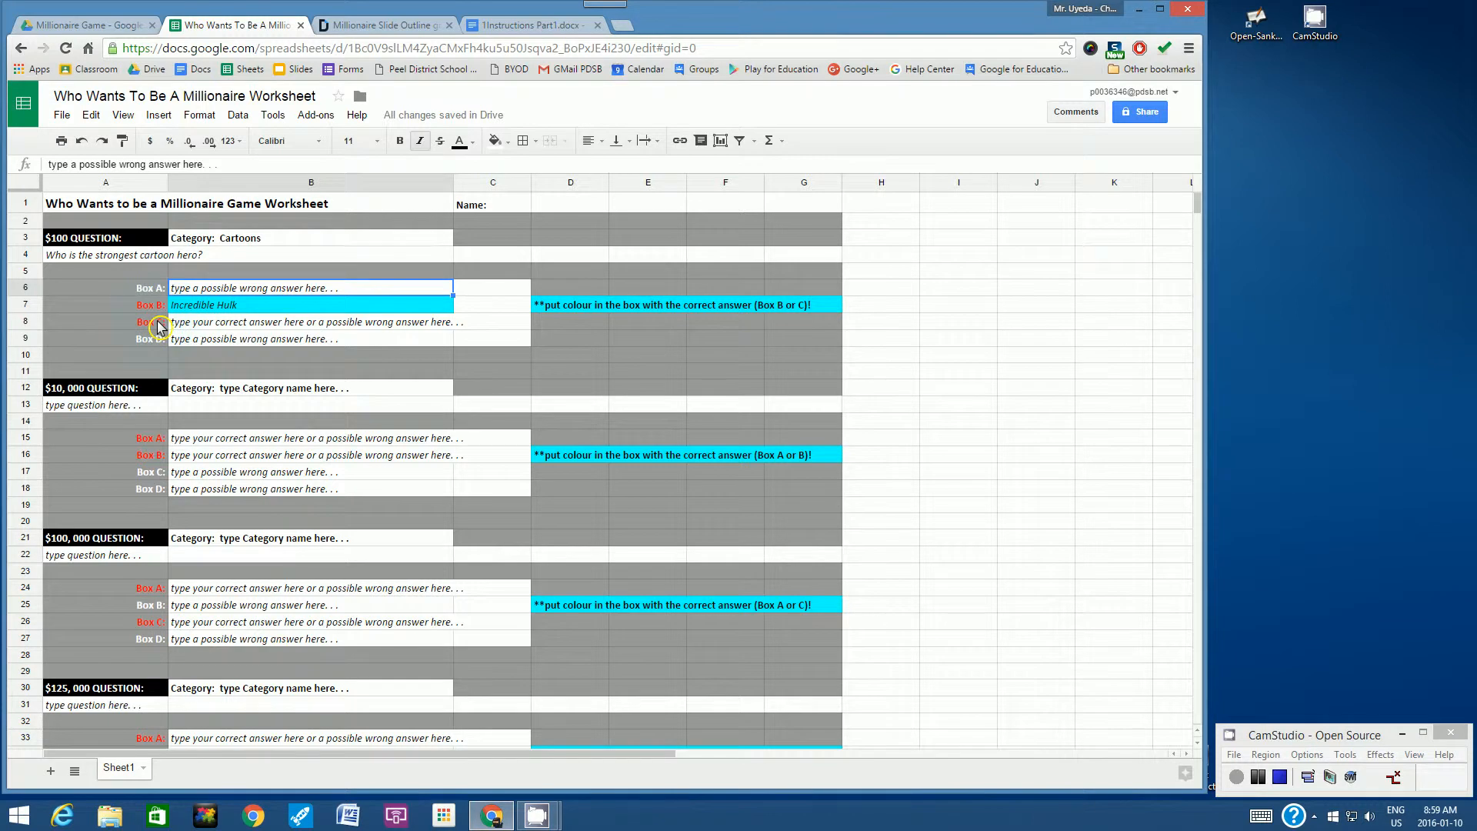
left_click(196, 324)
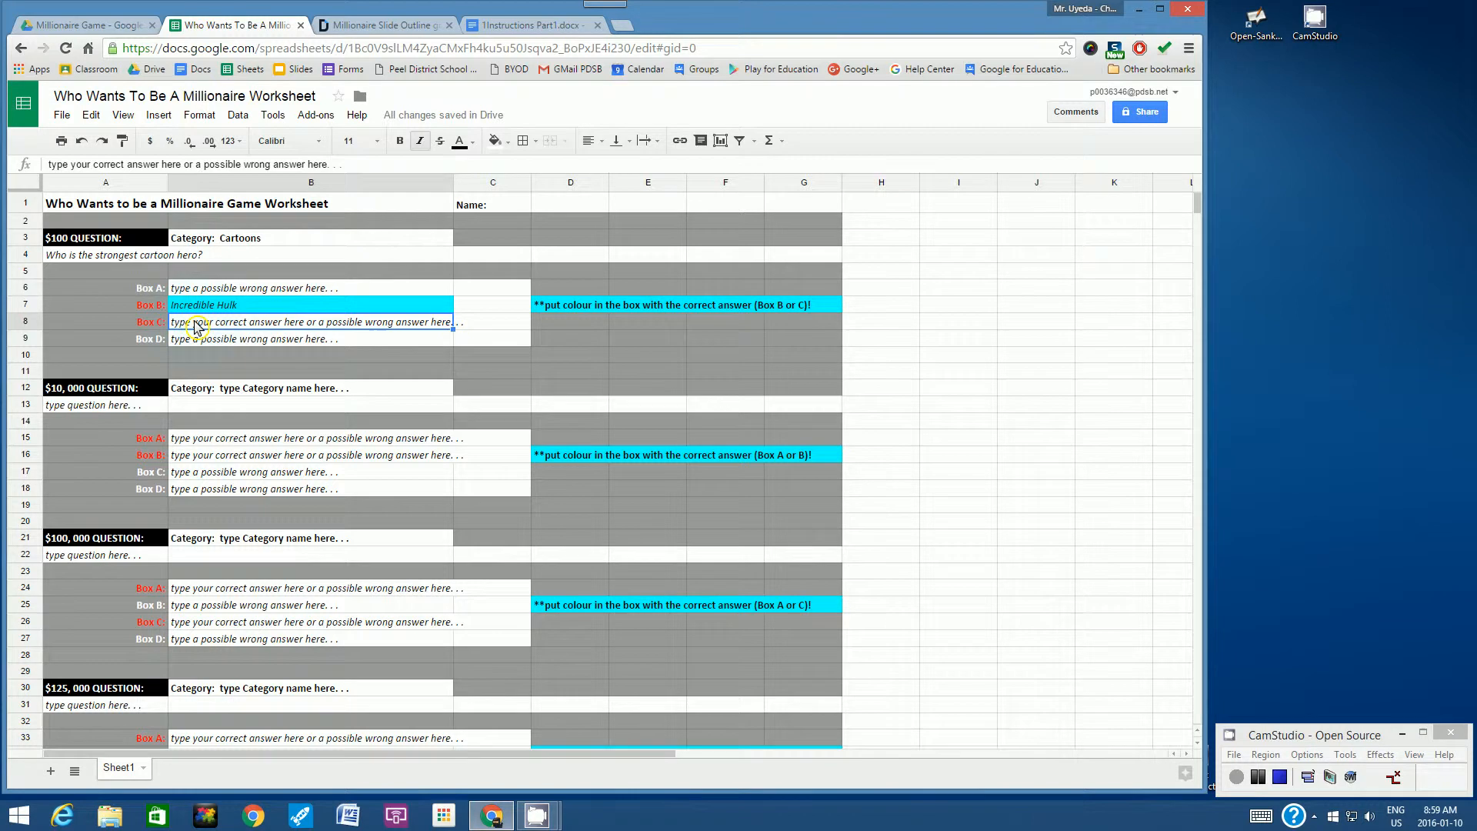
left_click(348, 165)
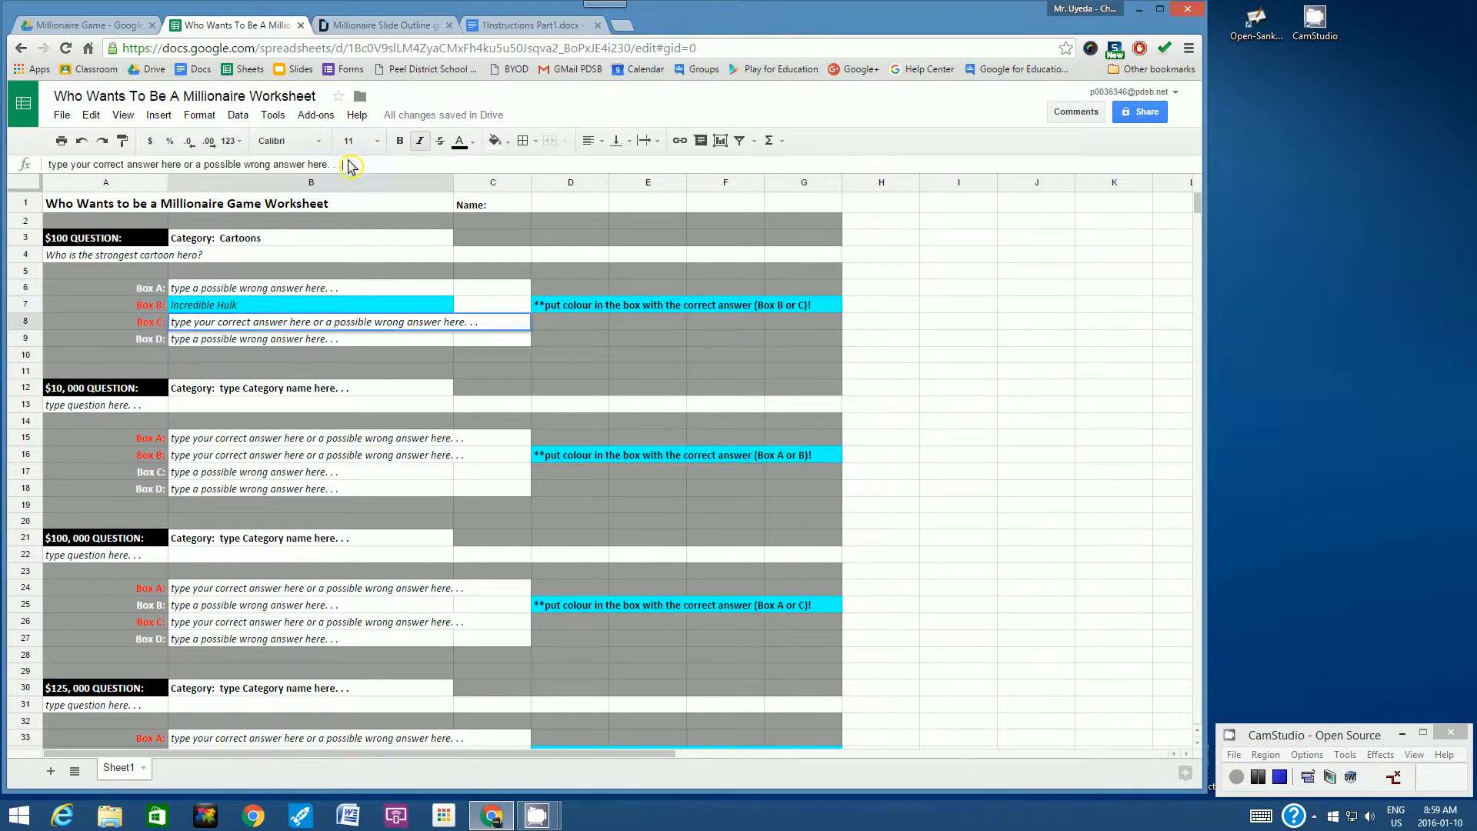
key("BackSpace")
key("BackSpace")
key("BackSpace")
key("BackSpace")
key("BackSpace")
key("BackSpace")
key("BackSpace")
key("BackSpace")
key("BackSpace")
key("BackSpace")
key("BackSpace")
key("BackSpace")
key("BackSpace")
key("BackSpace")
key("BackSpace")
key("BackSpace")
key("BackSpace")
key("BackSpace")
key("BackSpace")
key("BackSpace")
type("Iro")
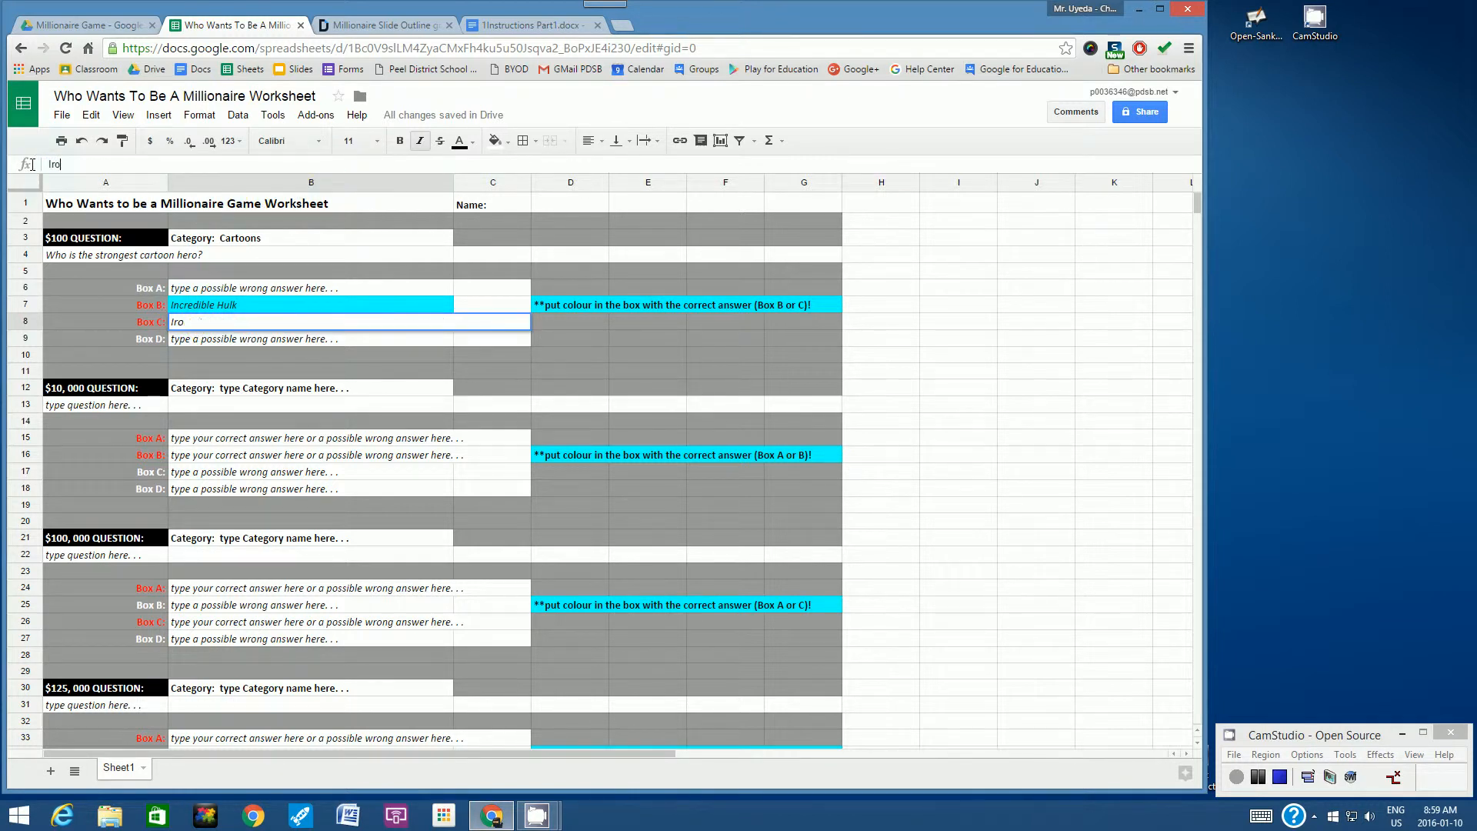
type("n Man")
Step: Replace the Box D placeholder of the $100 question with the wrong answer "Spongebob Squarepants"
left_click(185, 348)
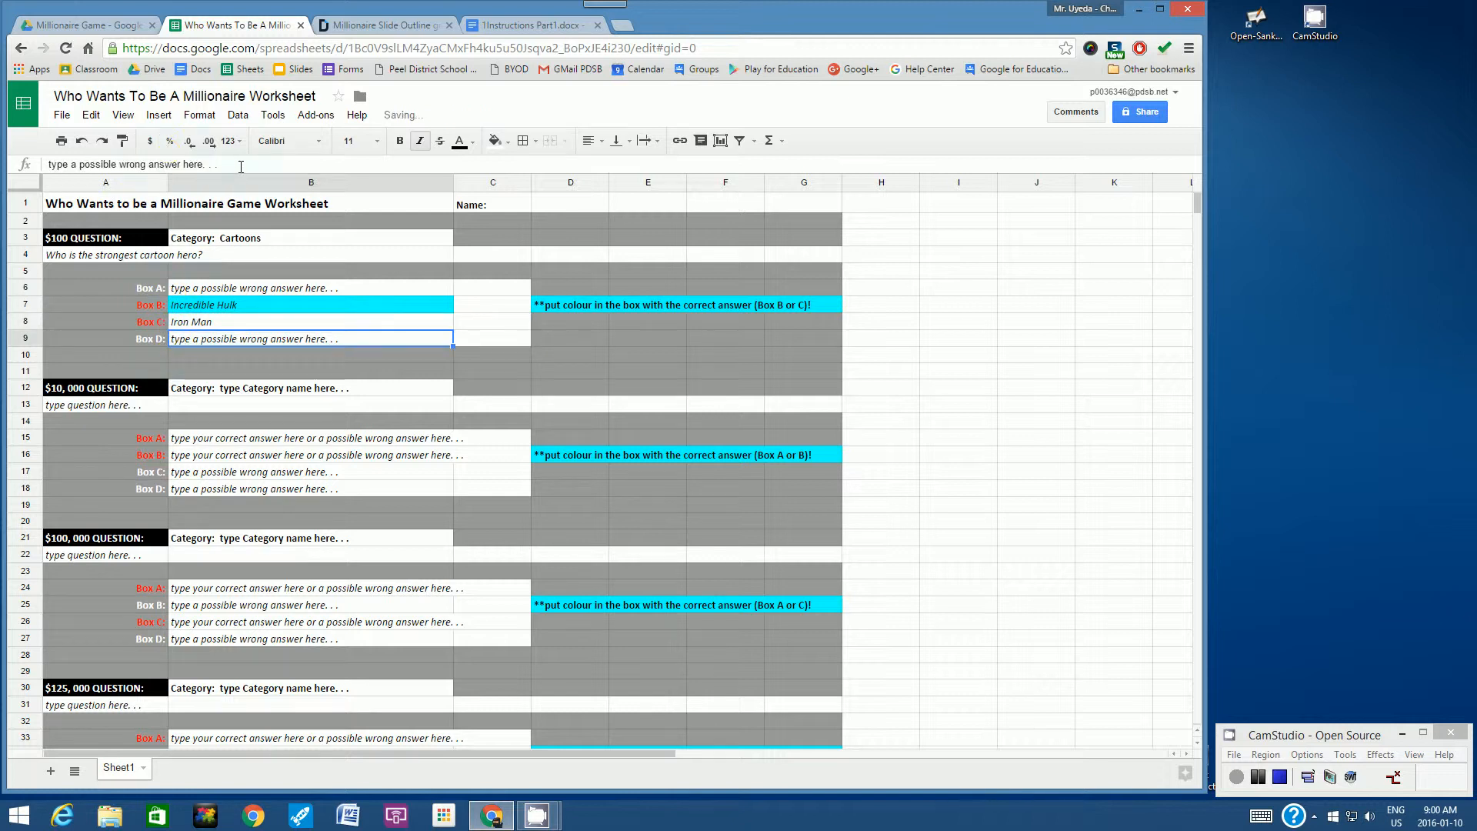
left_click_drag(220, 164, 21, 168)
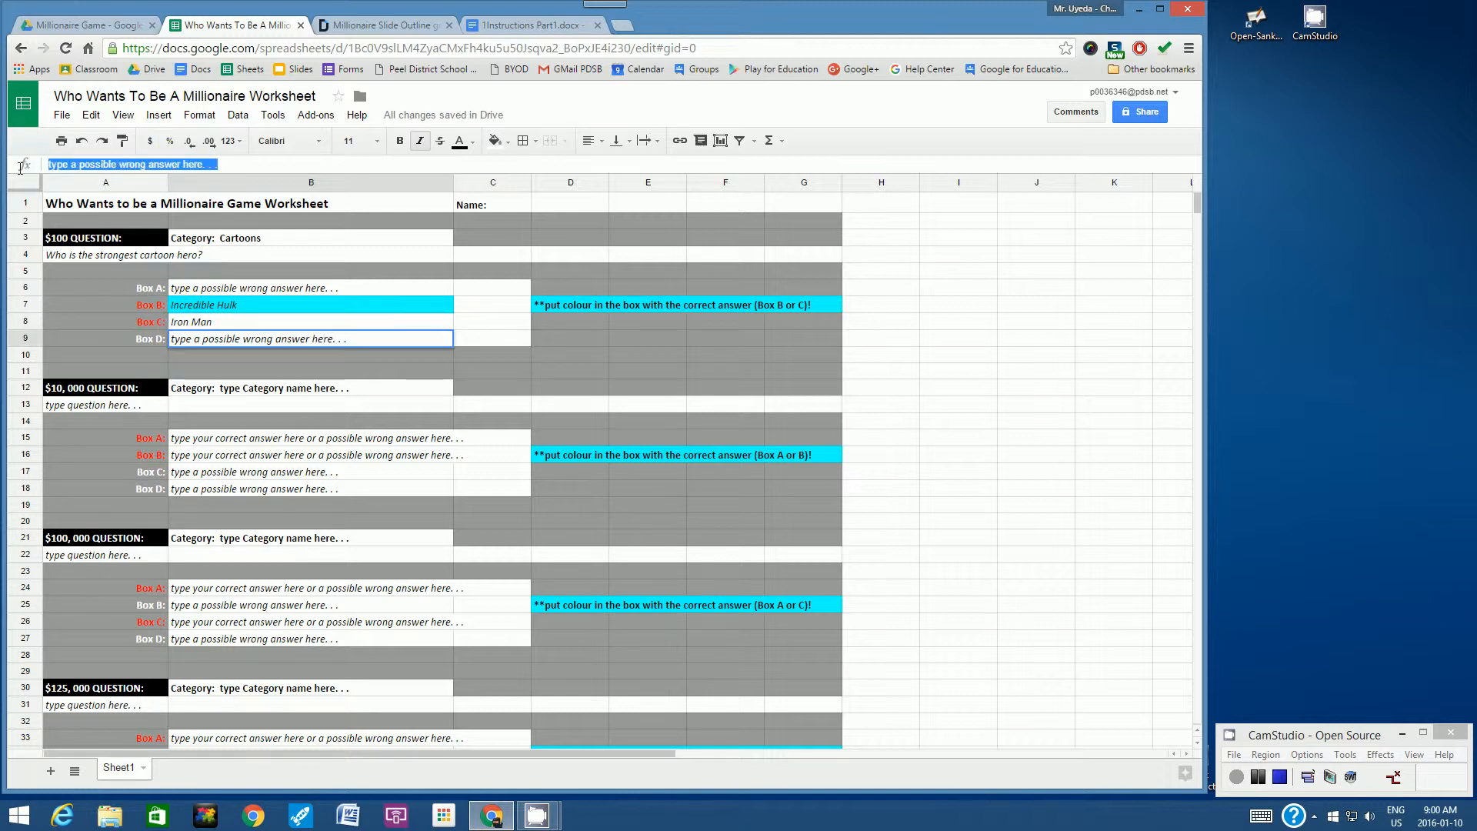
type("Spongebo")
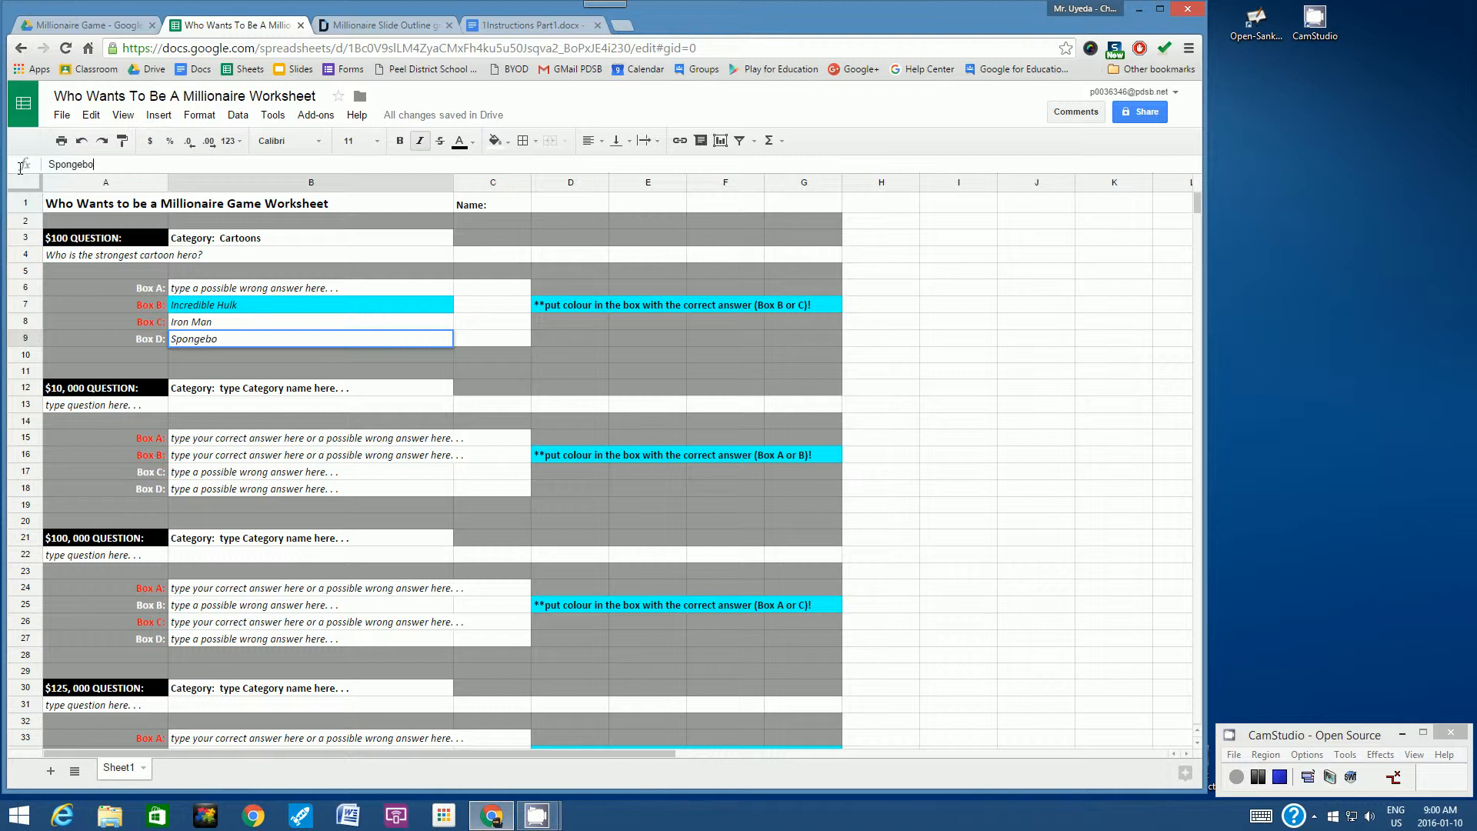
type("b Squarepants")
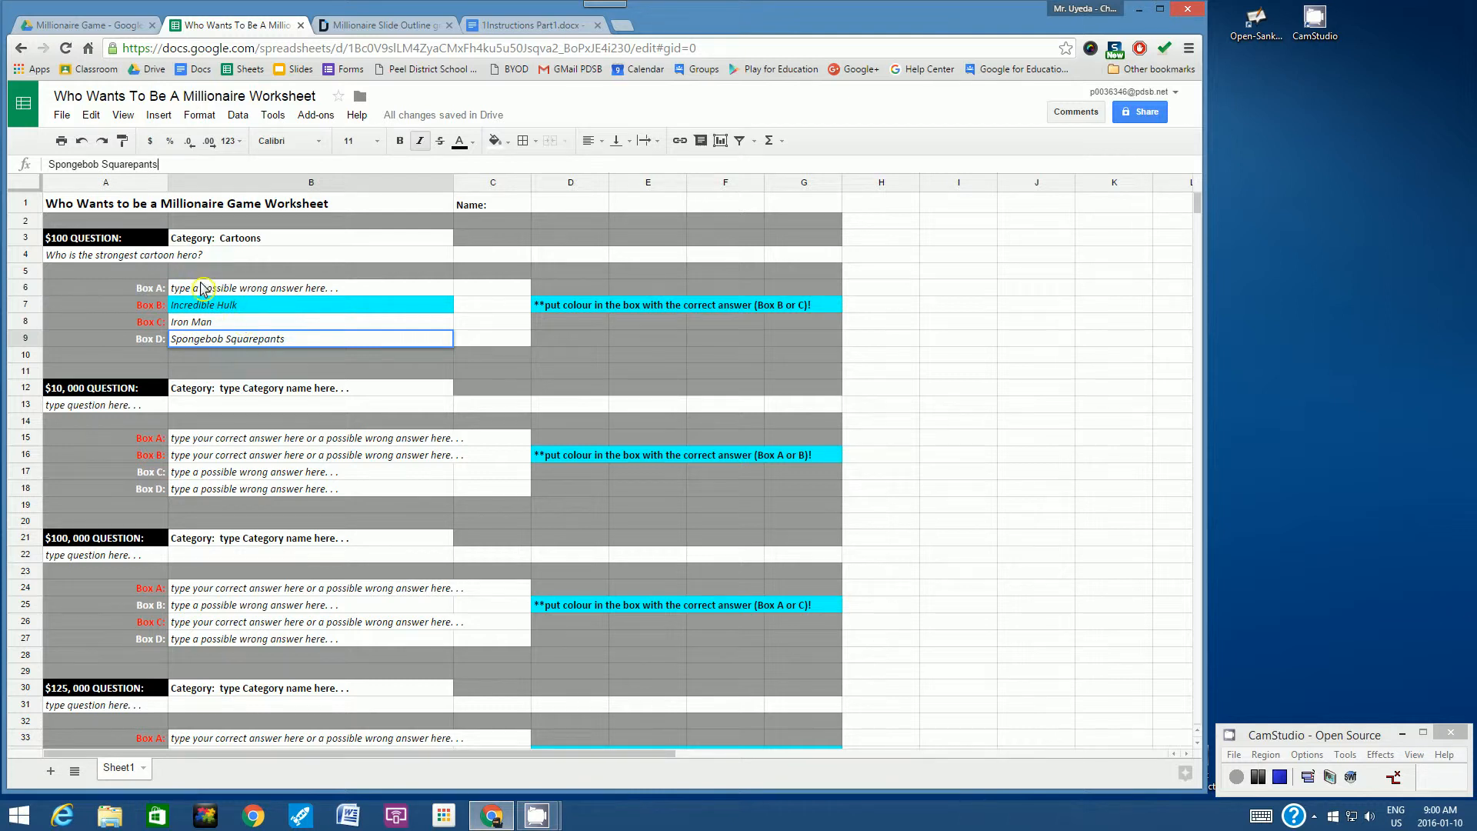
Step: Replace the Box A placeholder of the $100 question with the wrong answer "Batman"
left_click(188, 289)
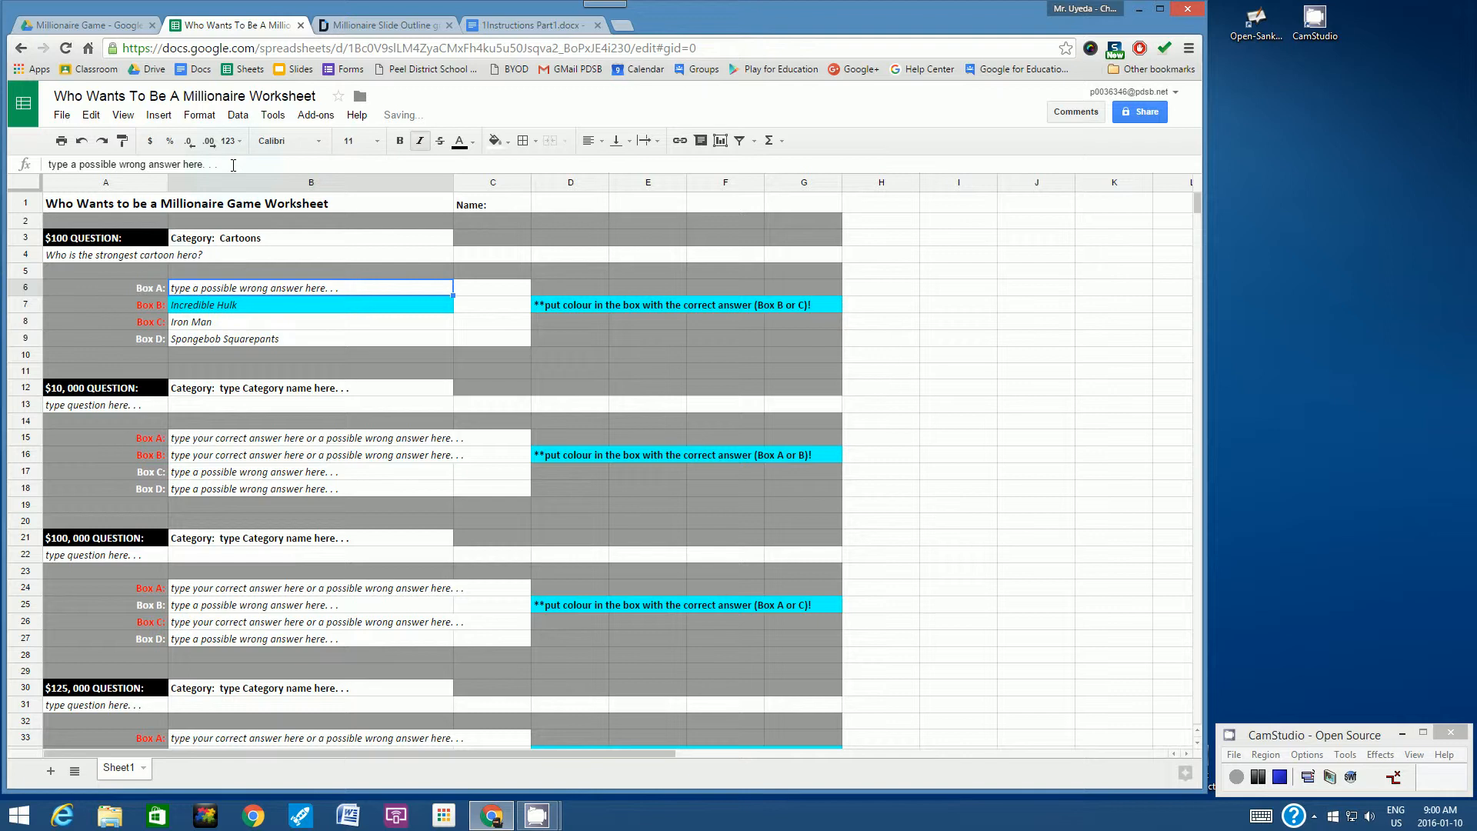
type("Bat")
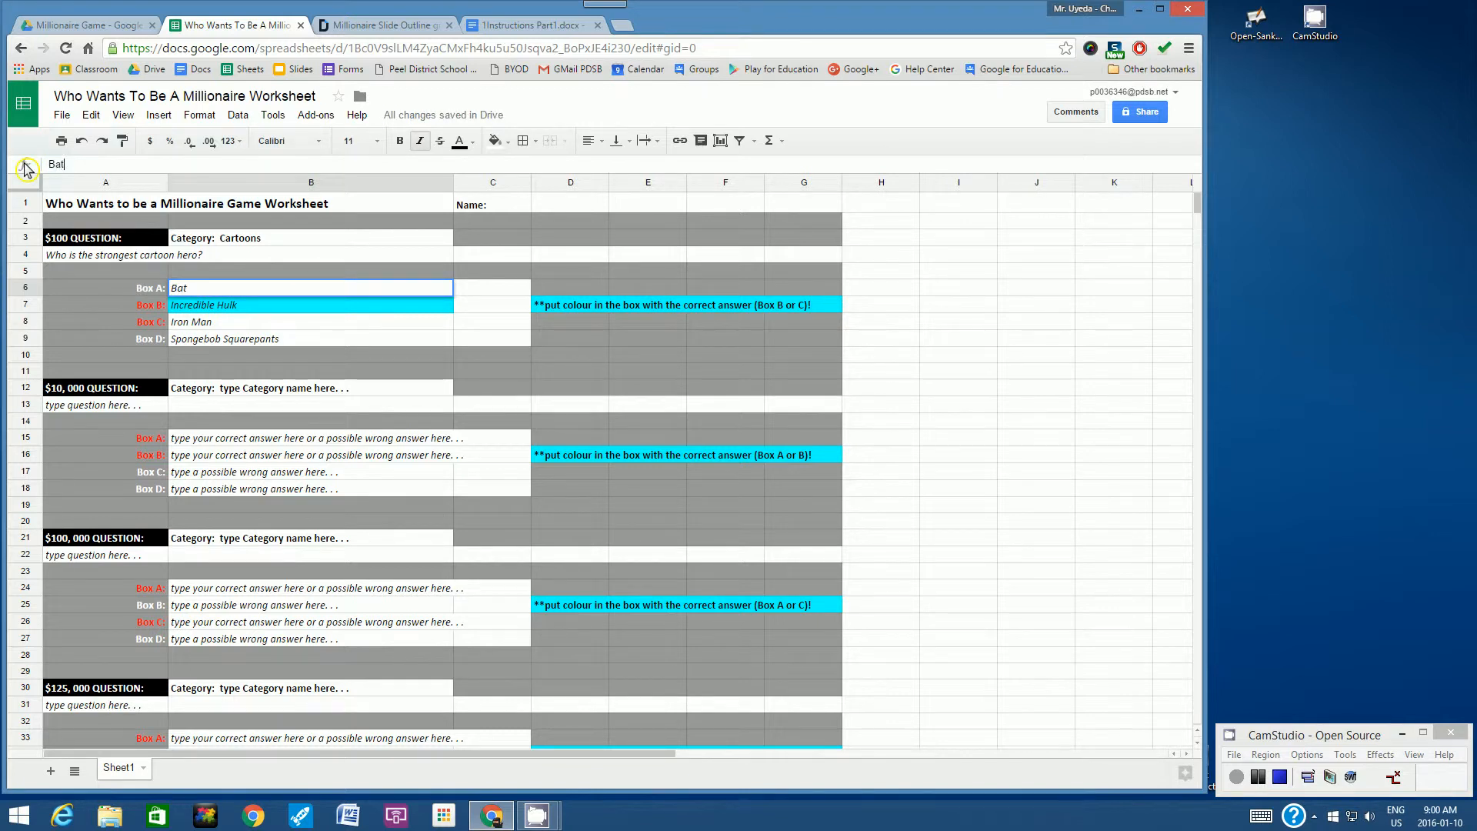
type("man")
left_click(81, 308)
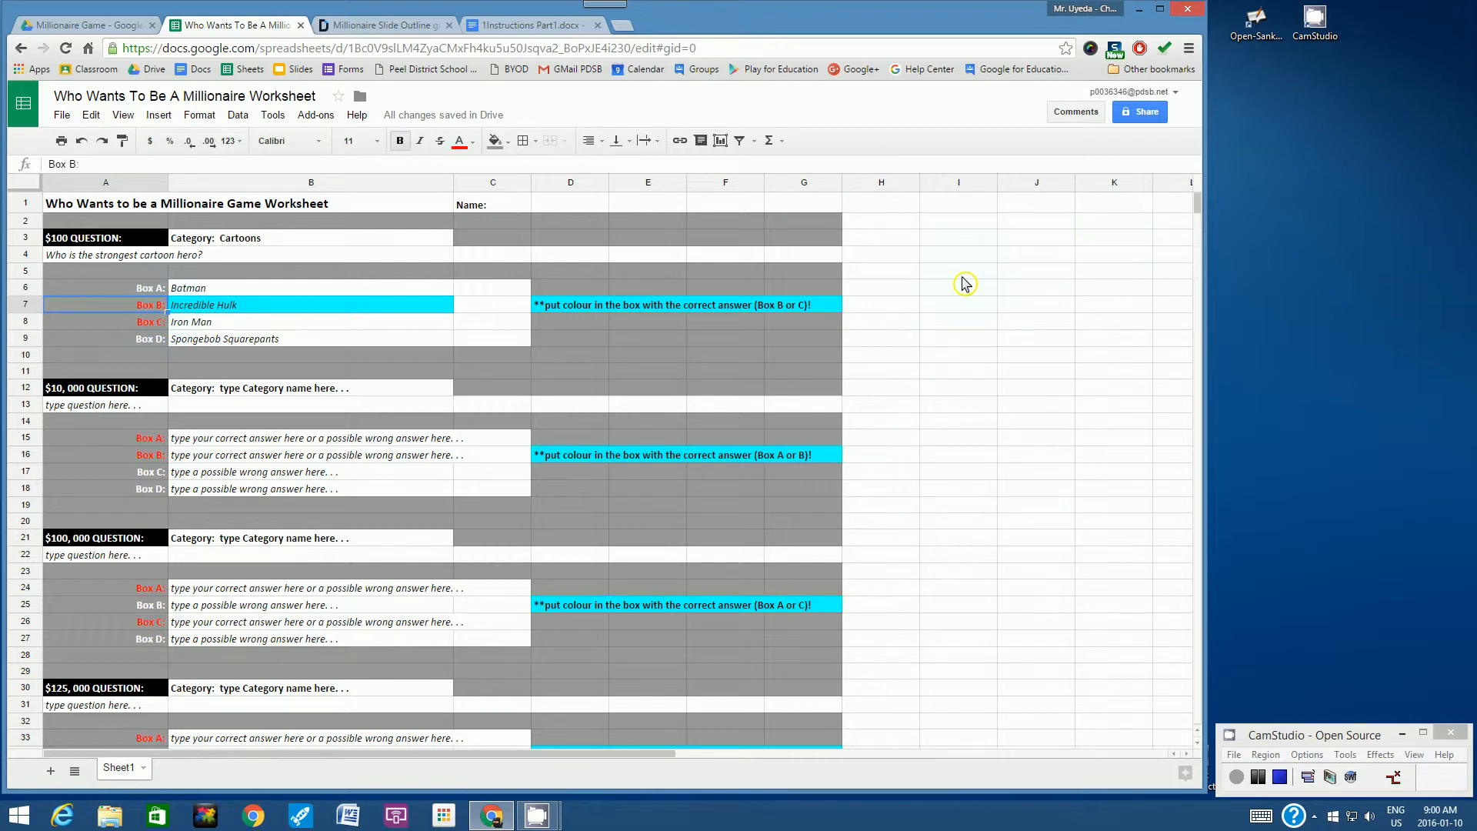
Step: Replace the category placeholder of the $1,000,000 question with "Polygons", keeping the "Category:" label
scroll(957, 296, "down", 2)
scroll(959, 296, "down", 4)
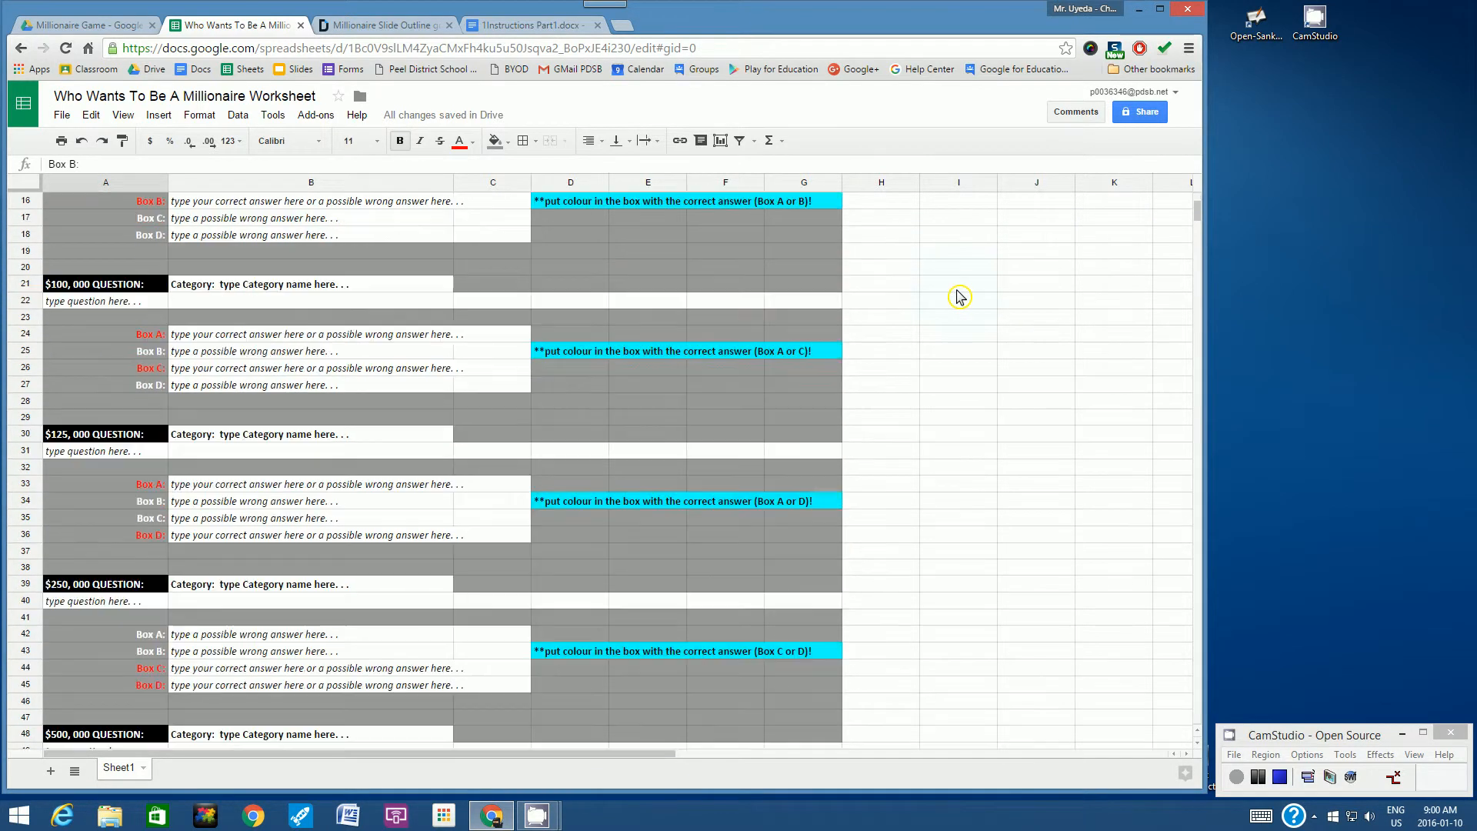
scroll(959, 296, "down", 5)
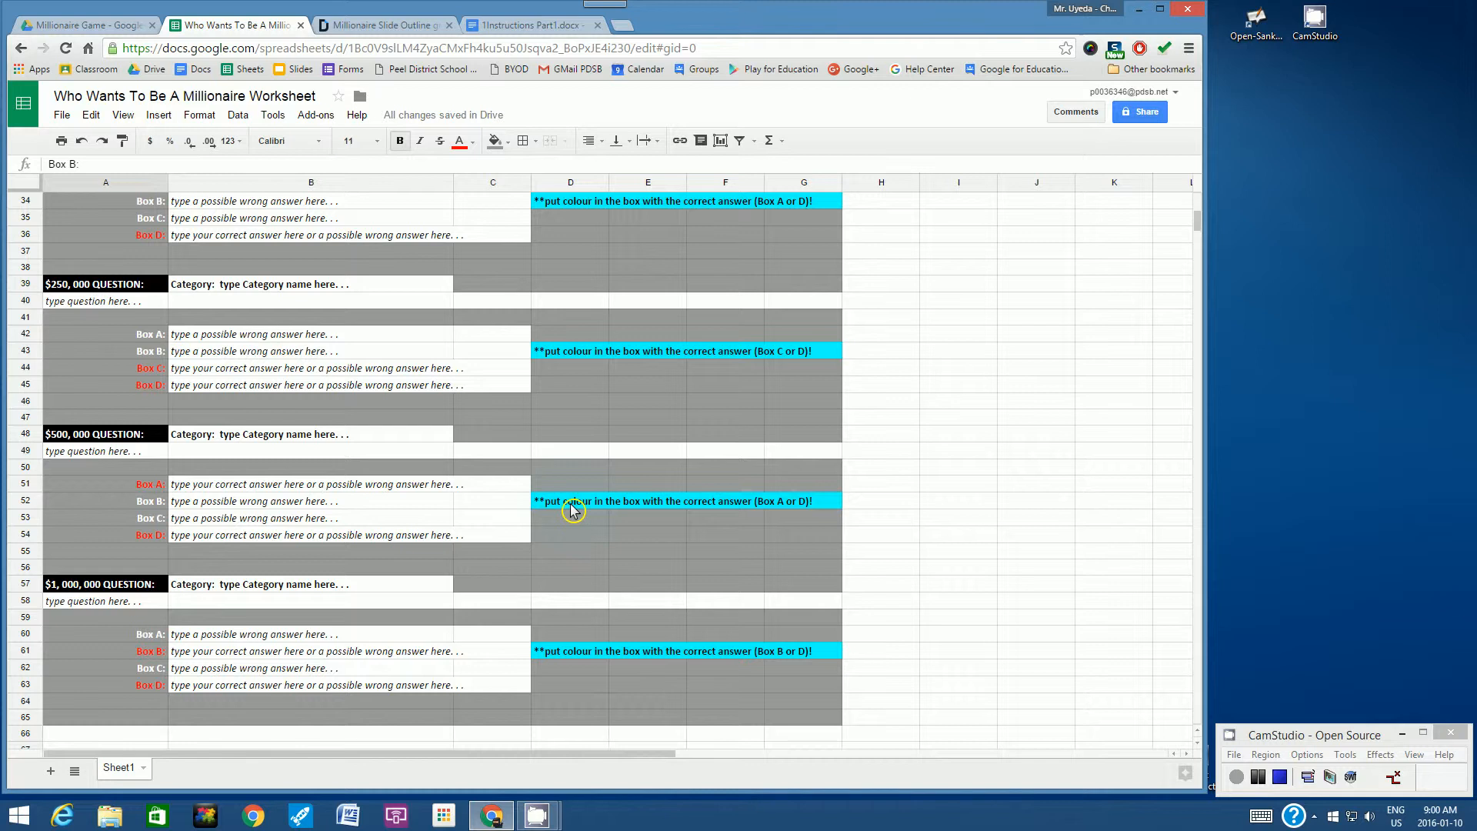
left_click(216, 587)
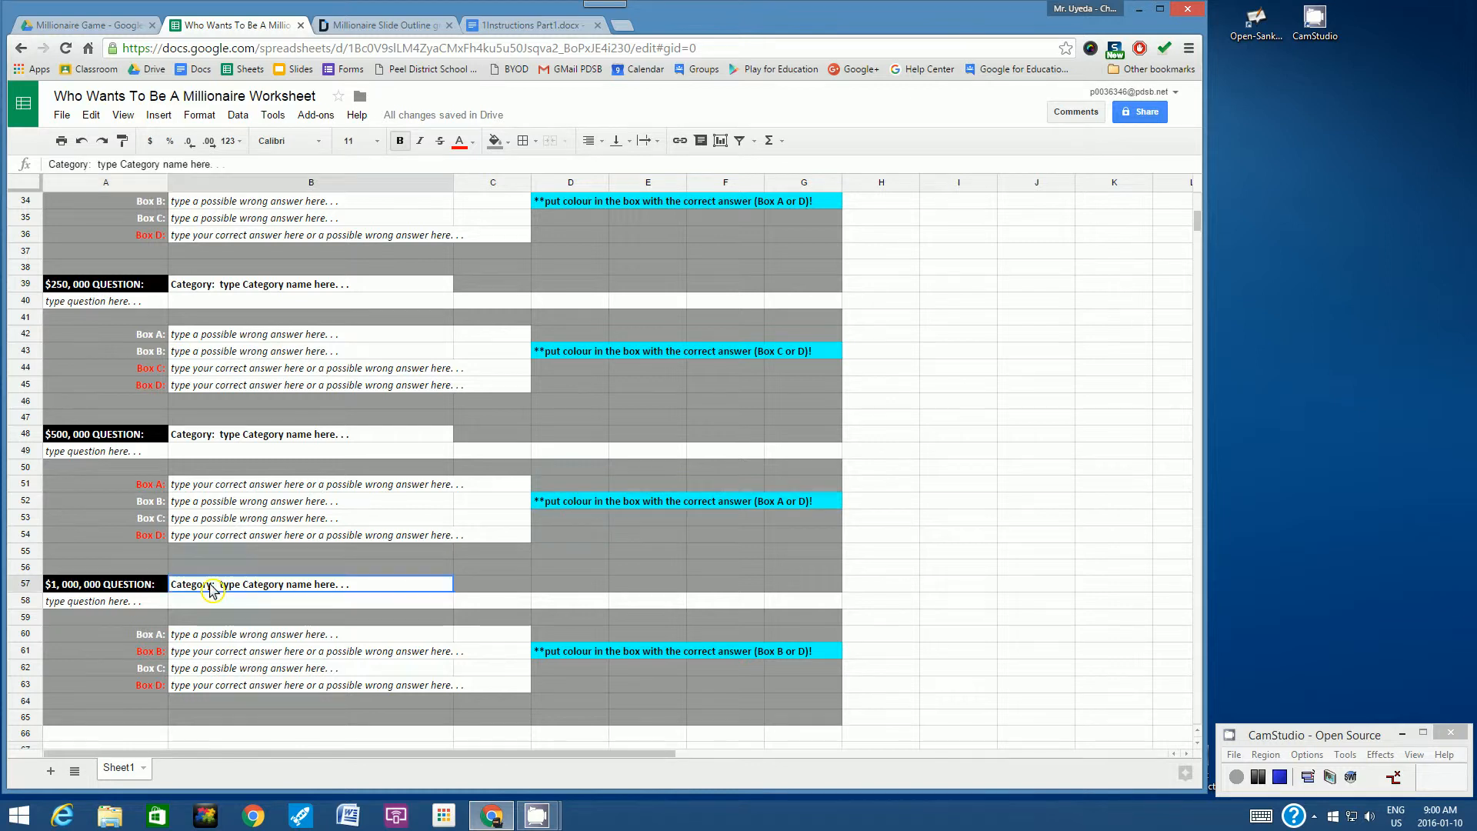
left_click_drag(225, 164, 100, 169)
key("BackSpace")
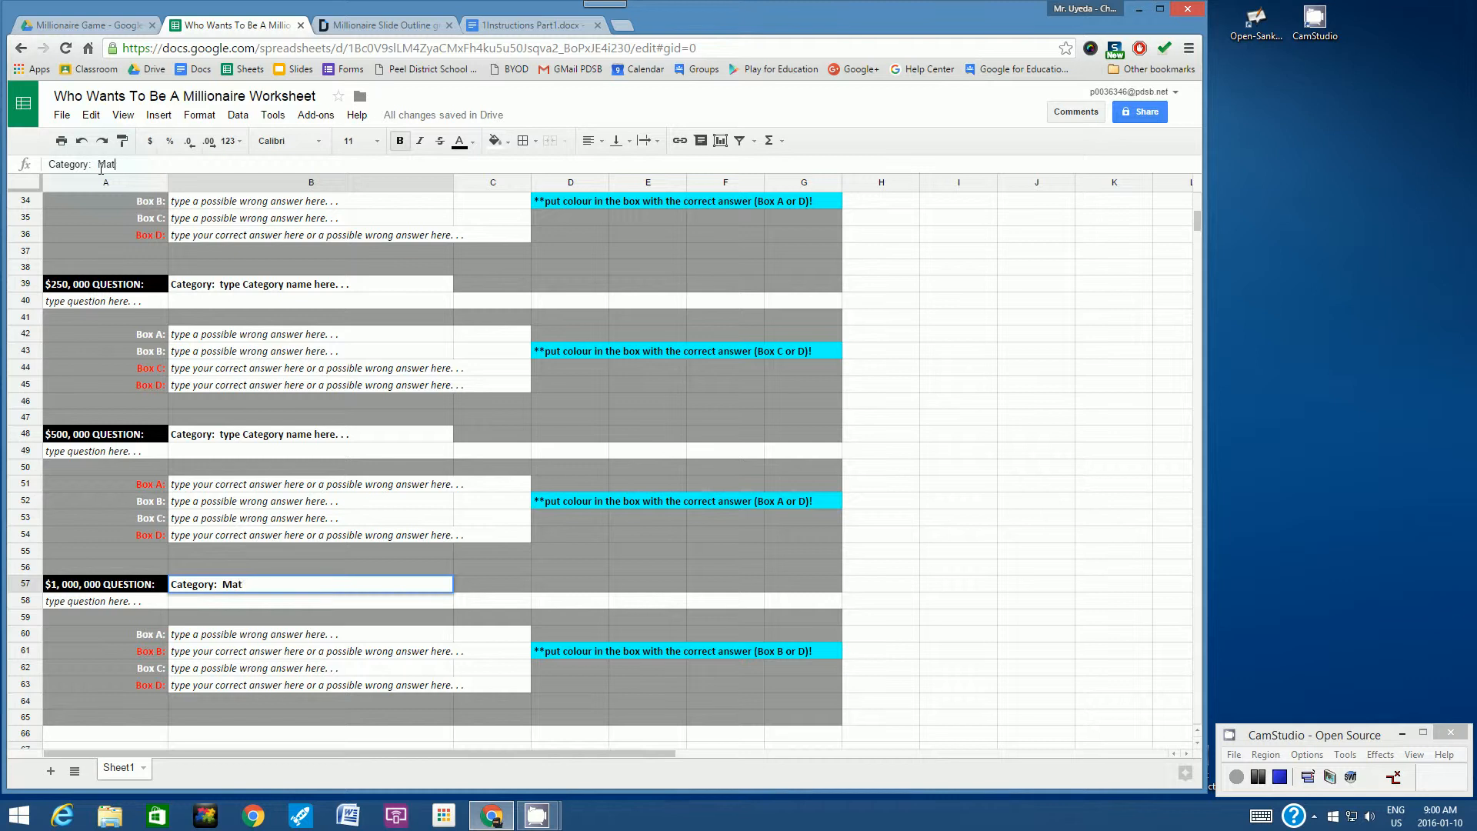
type("Polygons")
Step: Replace the question placeholder of the $1,000,000 question with "What is a 20-sided polygon called?"
left_click(74, 602)
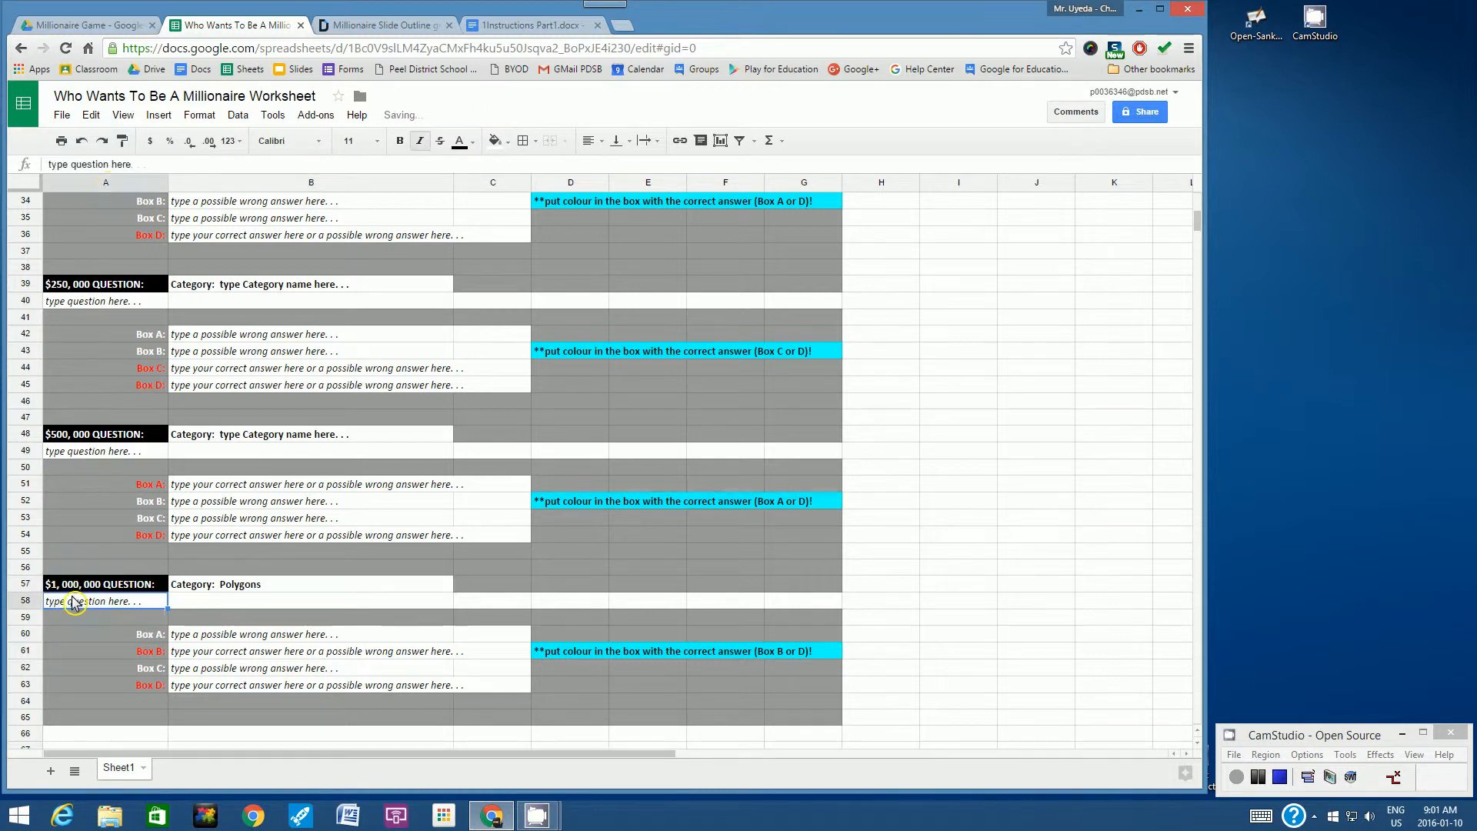
left_click_drag(172, 164, 50, 160)
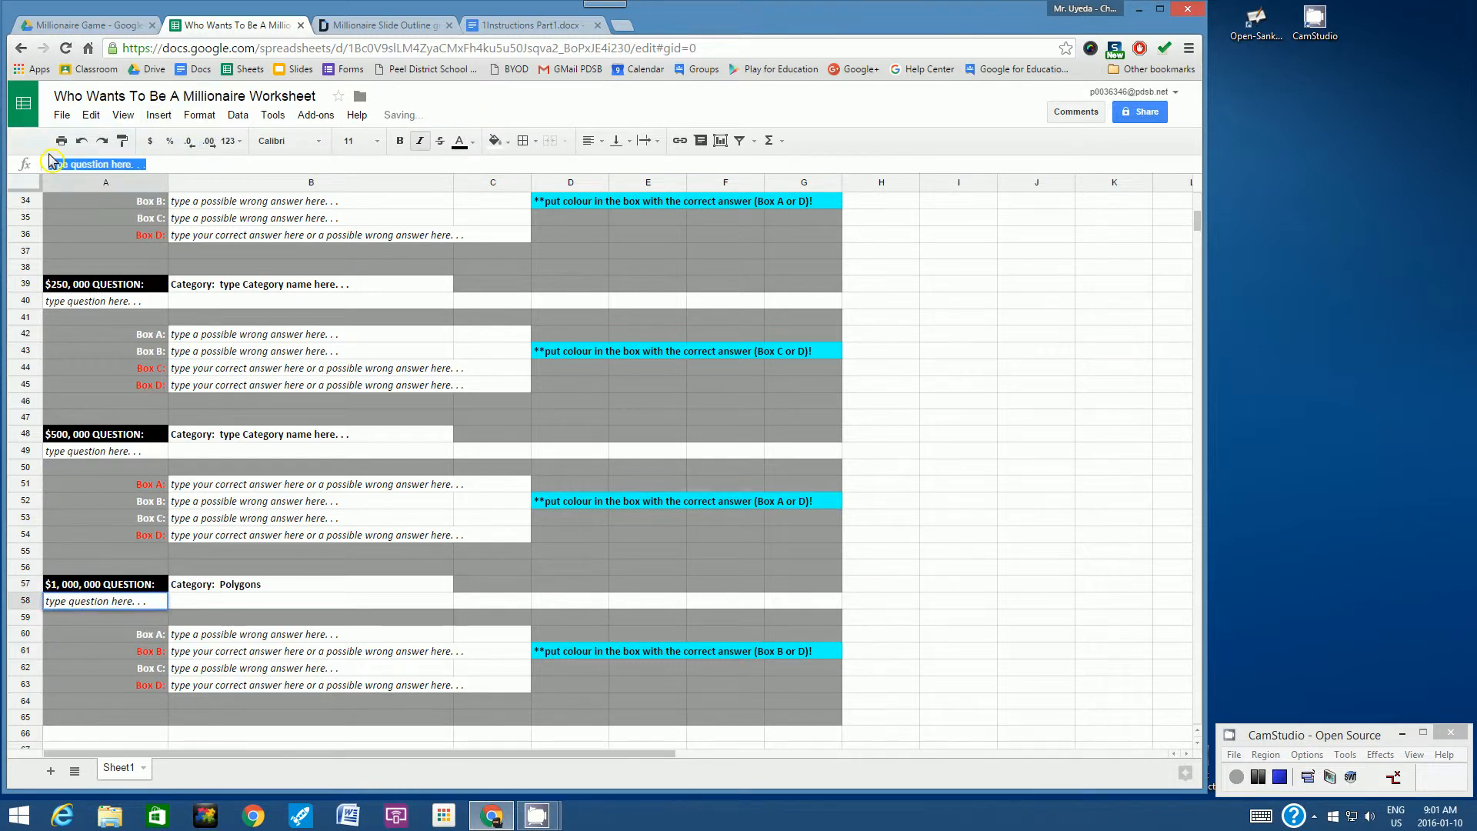
type("What is")
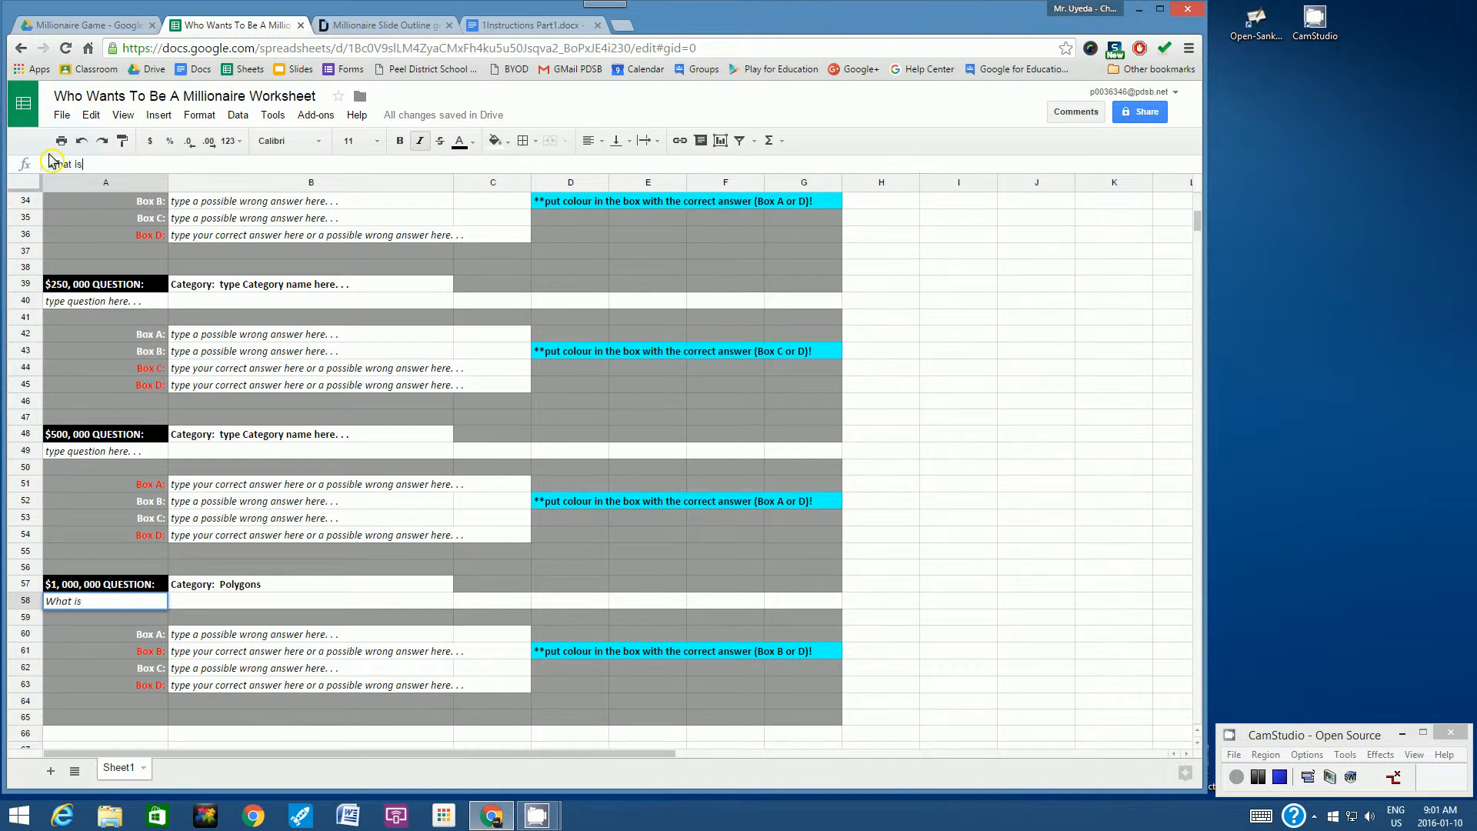
type(" a 2-")
key("BackSpace")
type("0-sidede po")
key("BackSpace")
key("BackSpace")
key("BackSpace")
key("BackSpace")
type("polygo")
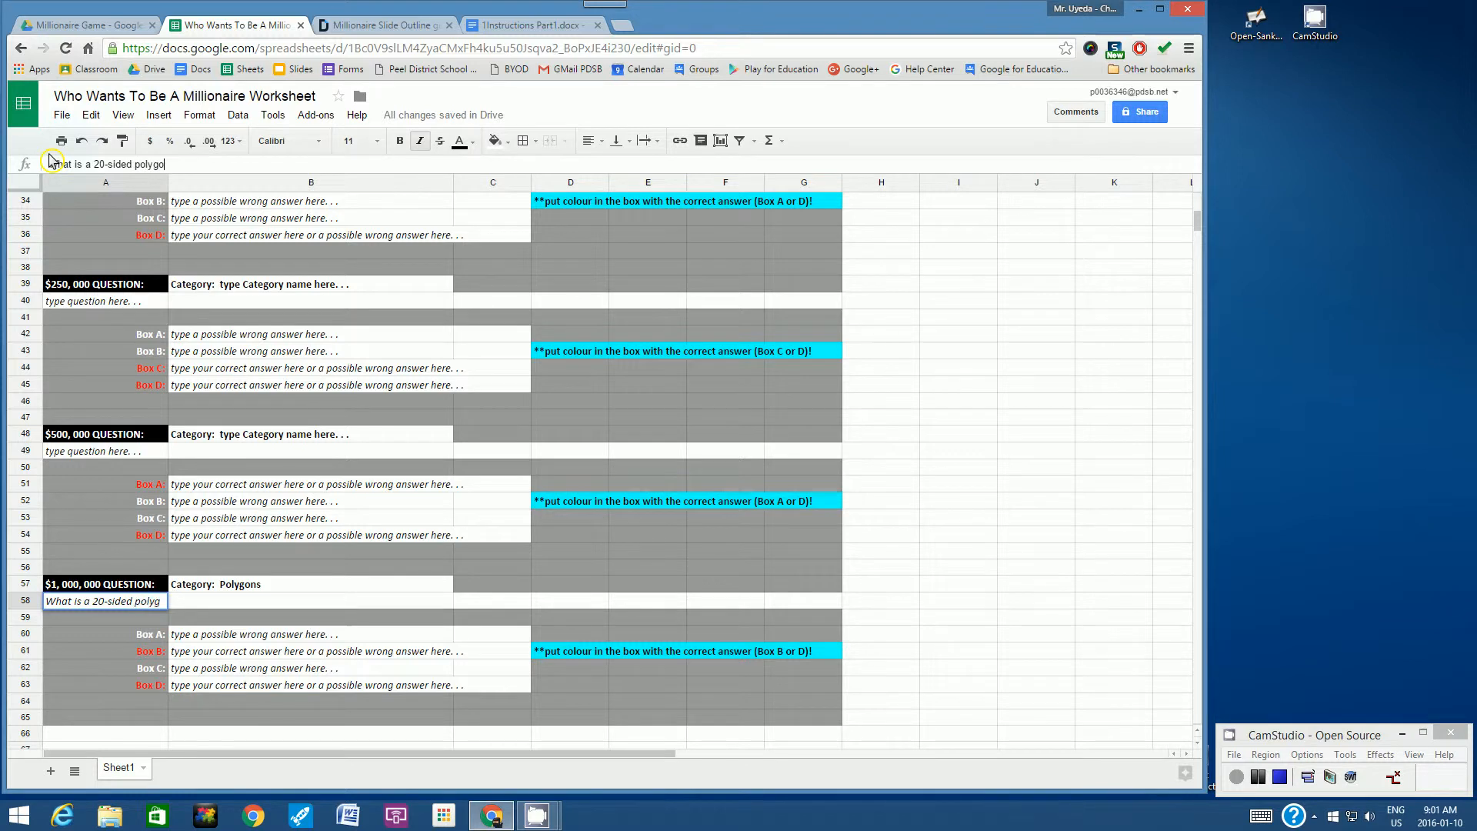
type("n calle")
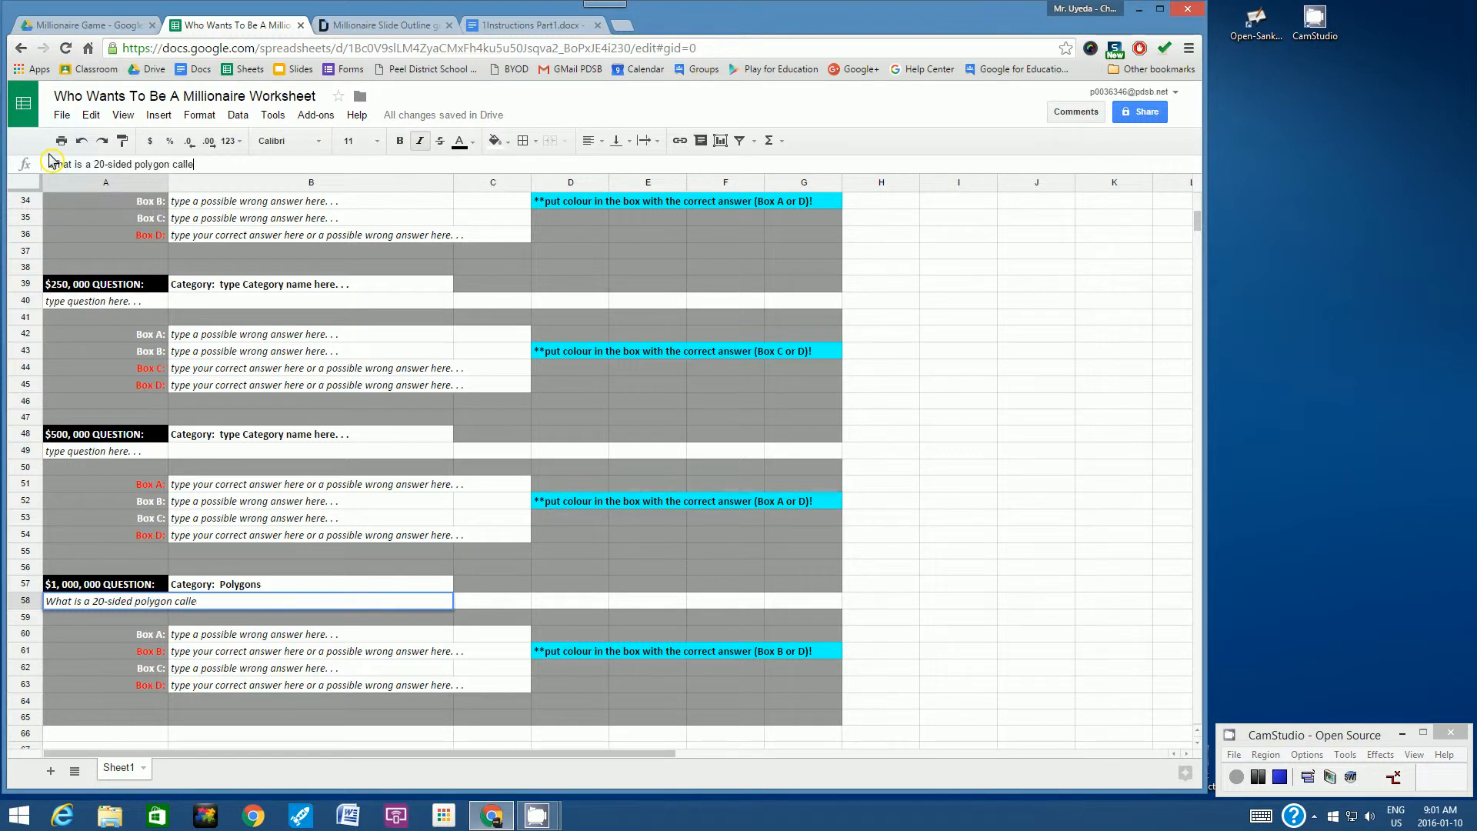
type("d?")
Step: Enter "Icosagon" as the Box D answer of the $1,000,000 question and fill its cell with cyan as the correct answer
left_click(182, 687)
left_click_drag(345, 165, 35, 159)
type("Icosagon")
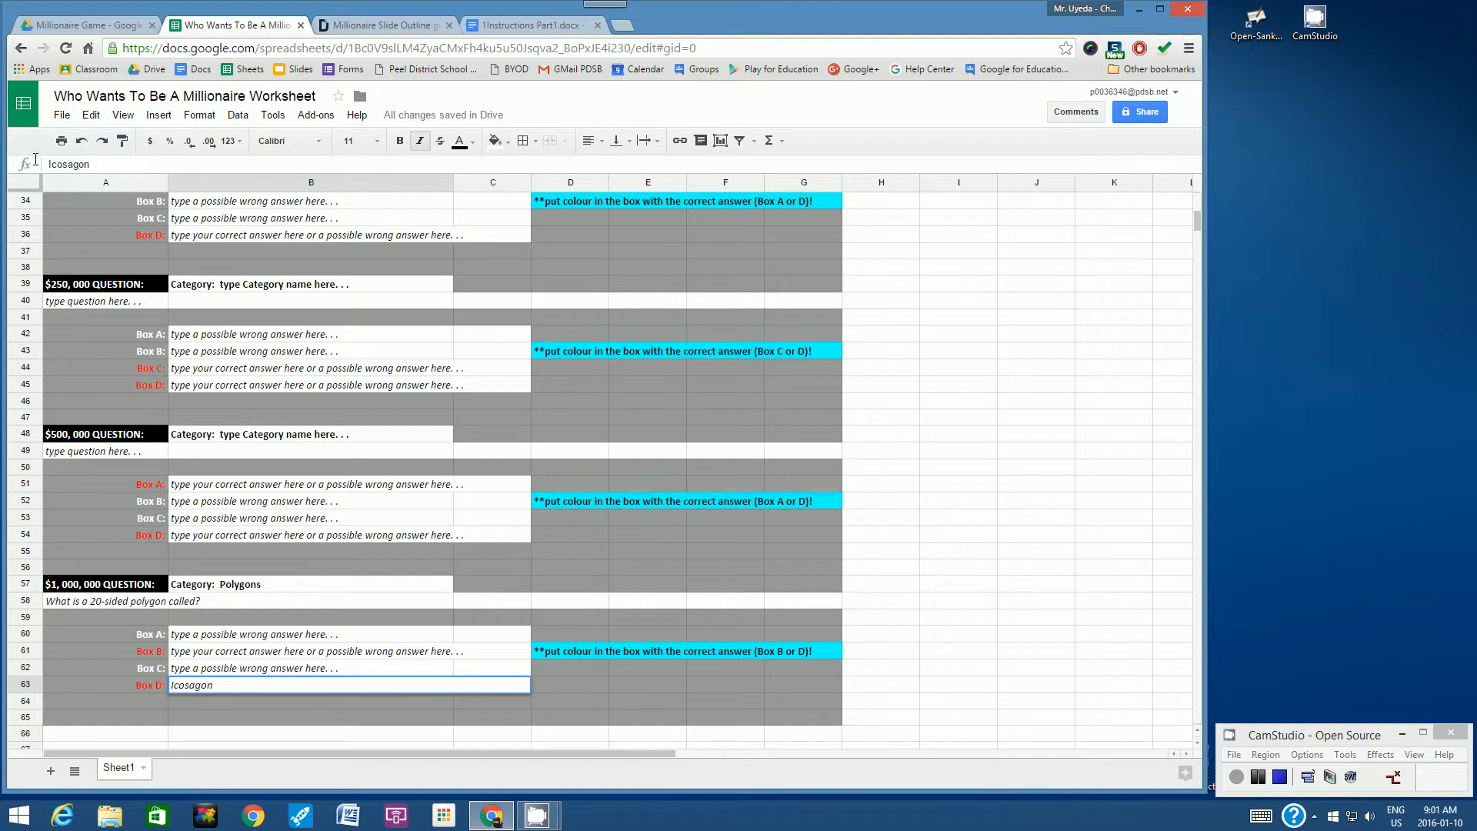
left_click(497, 141)
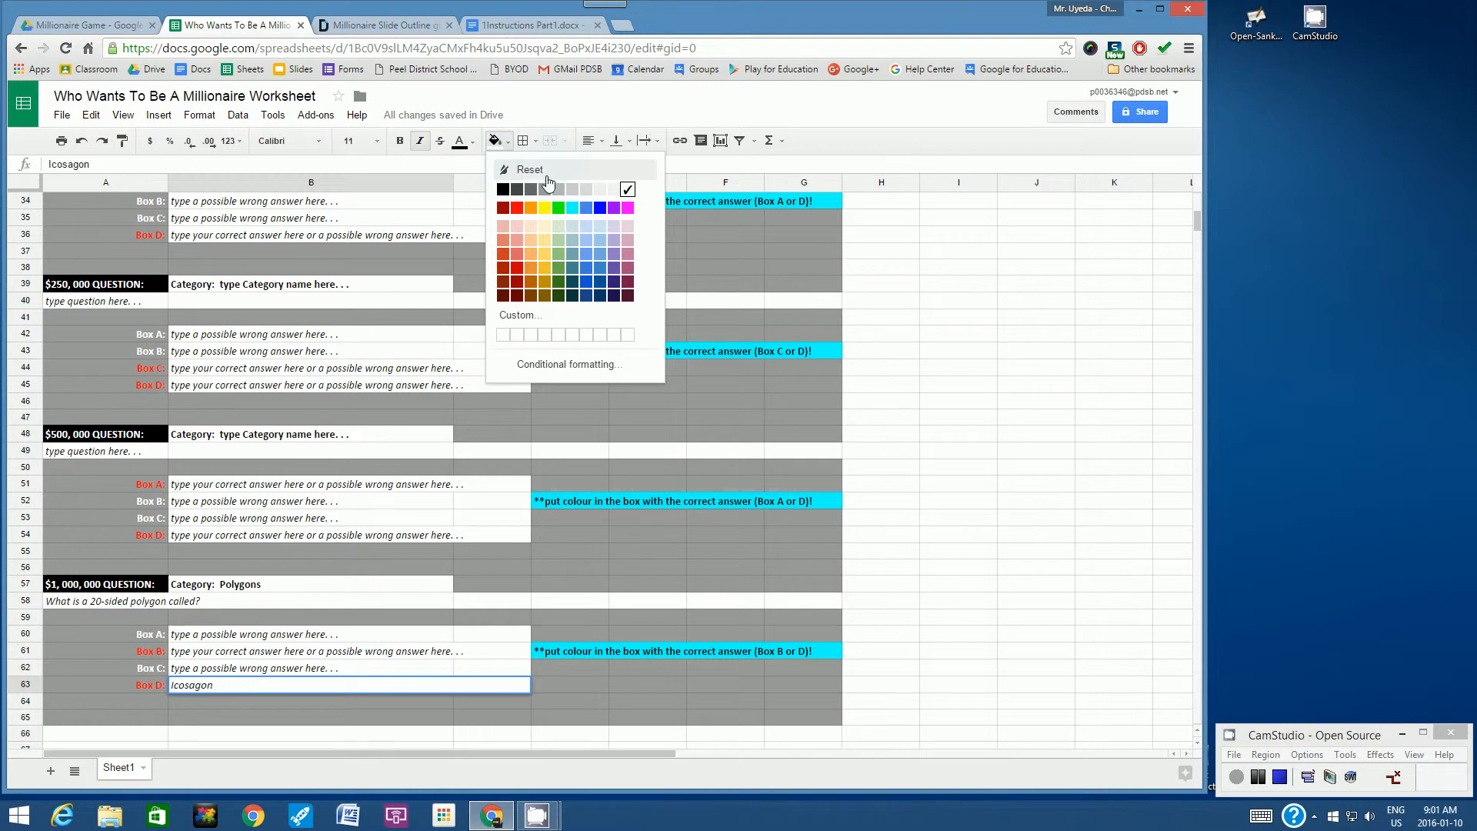
left_click(572, 207)
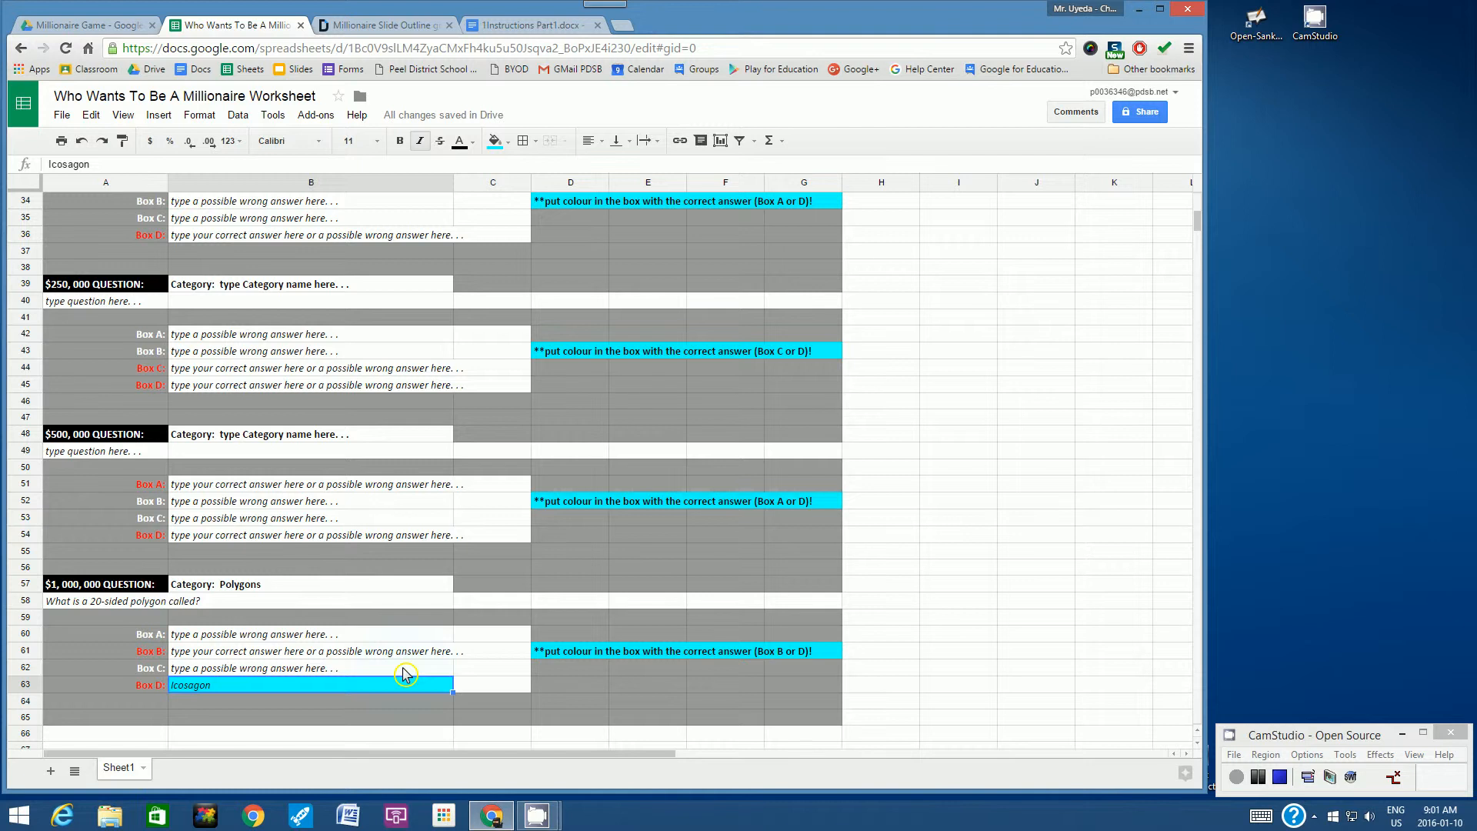
Step: Replace the Box B placeholder of the $1,000,000 question with the wrong answer "enneadecagon"
left_click(185, 654)
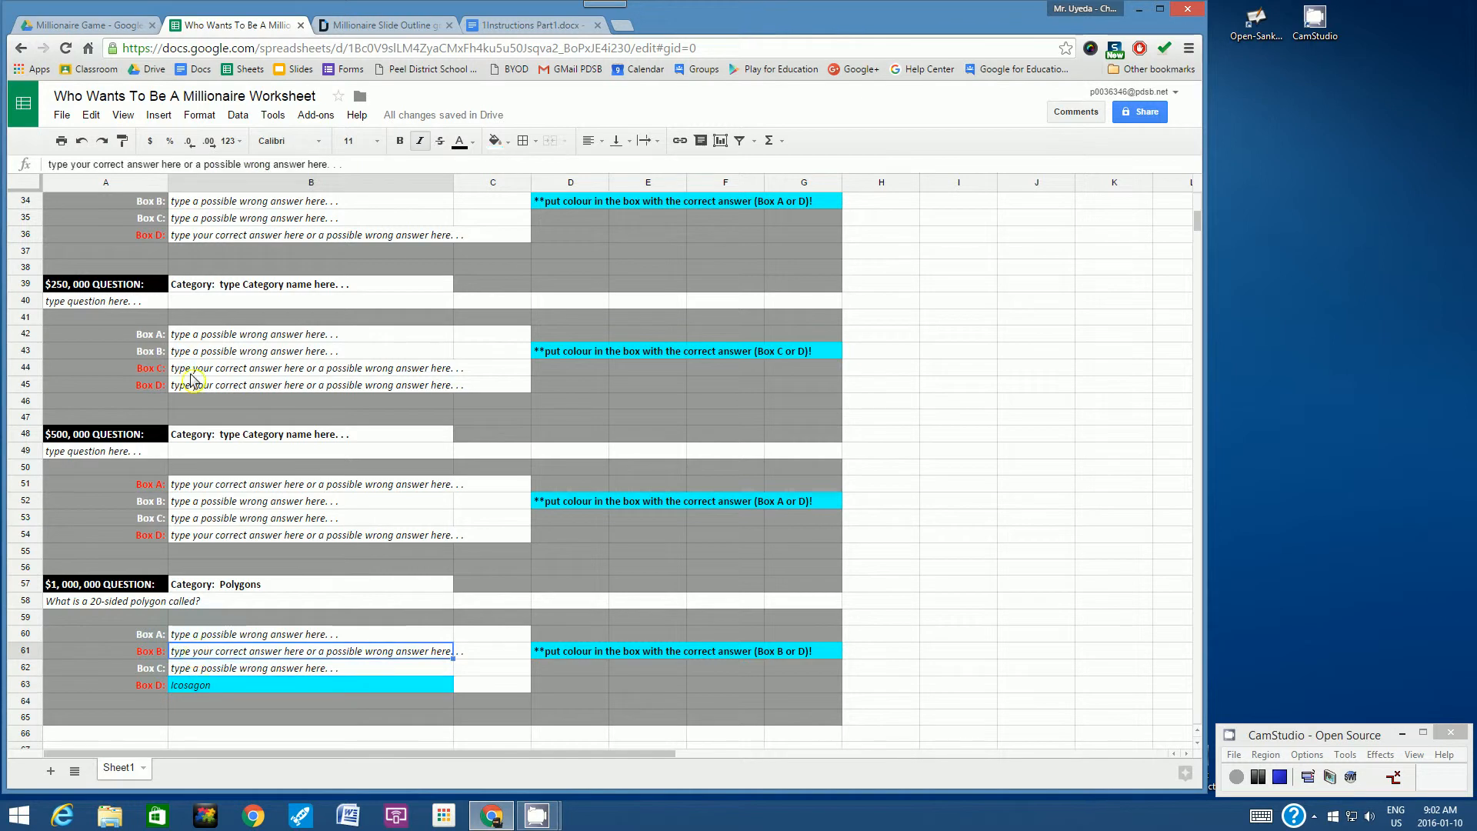
left_click_drag(342, 164, 31, 170)
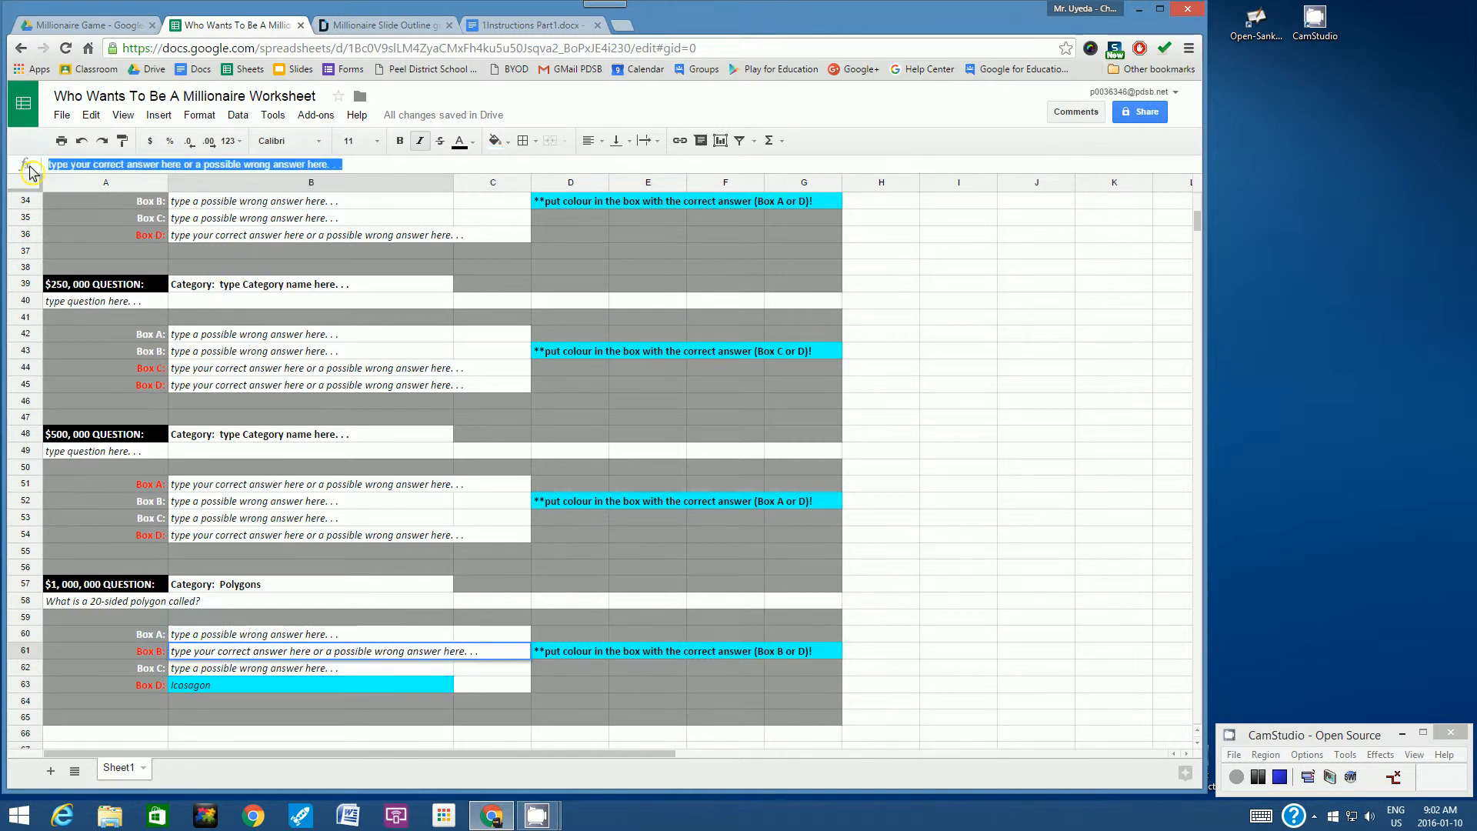
type("enneadecagon")
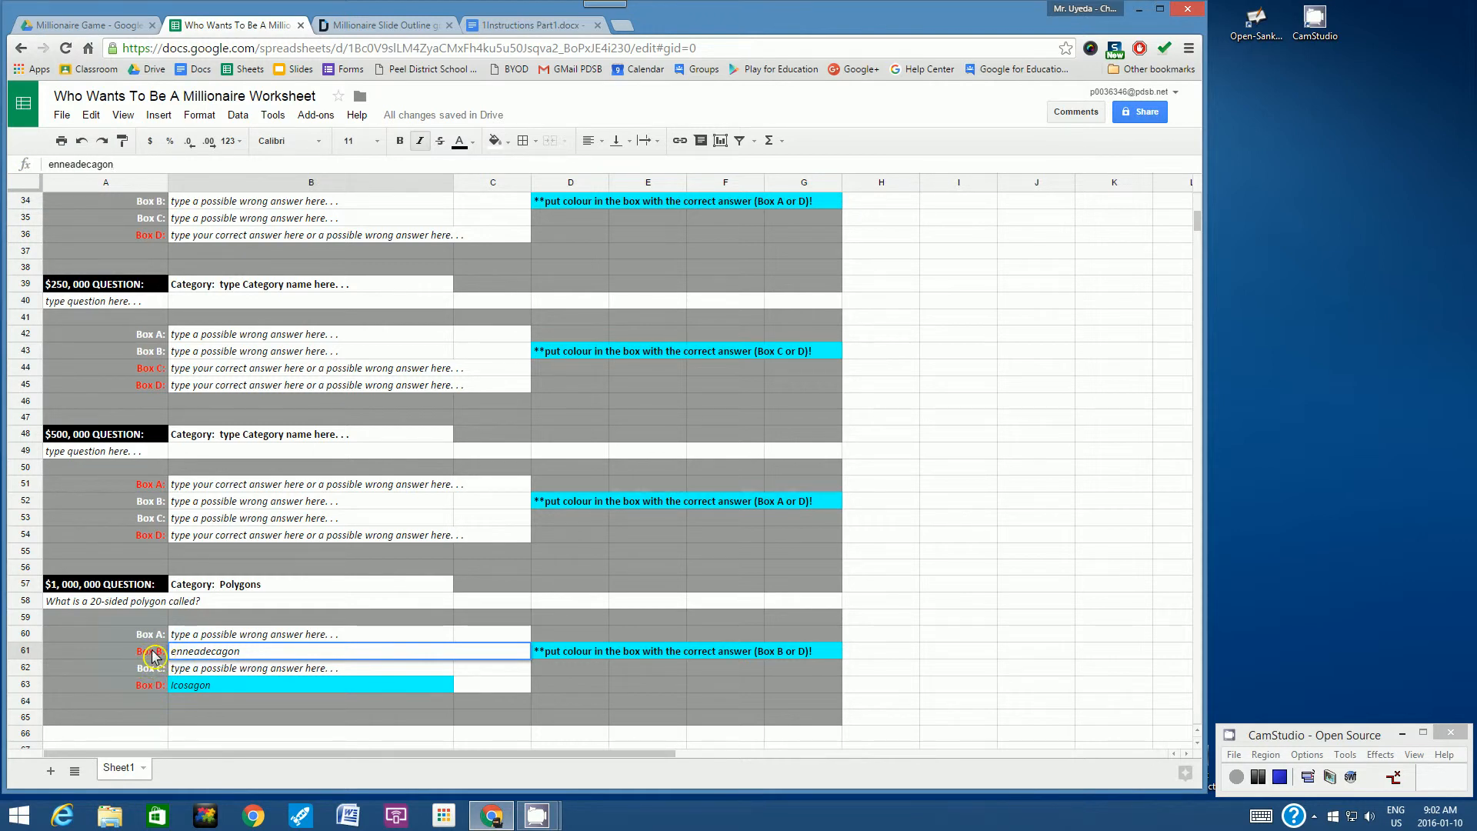
Step: Replace the Box A placeholder of the $1,000,000 question with the wrong answer "chiliagon"
left_click(190, 635)
left_click_drag(218, 165, 54, 167)
type("chil")
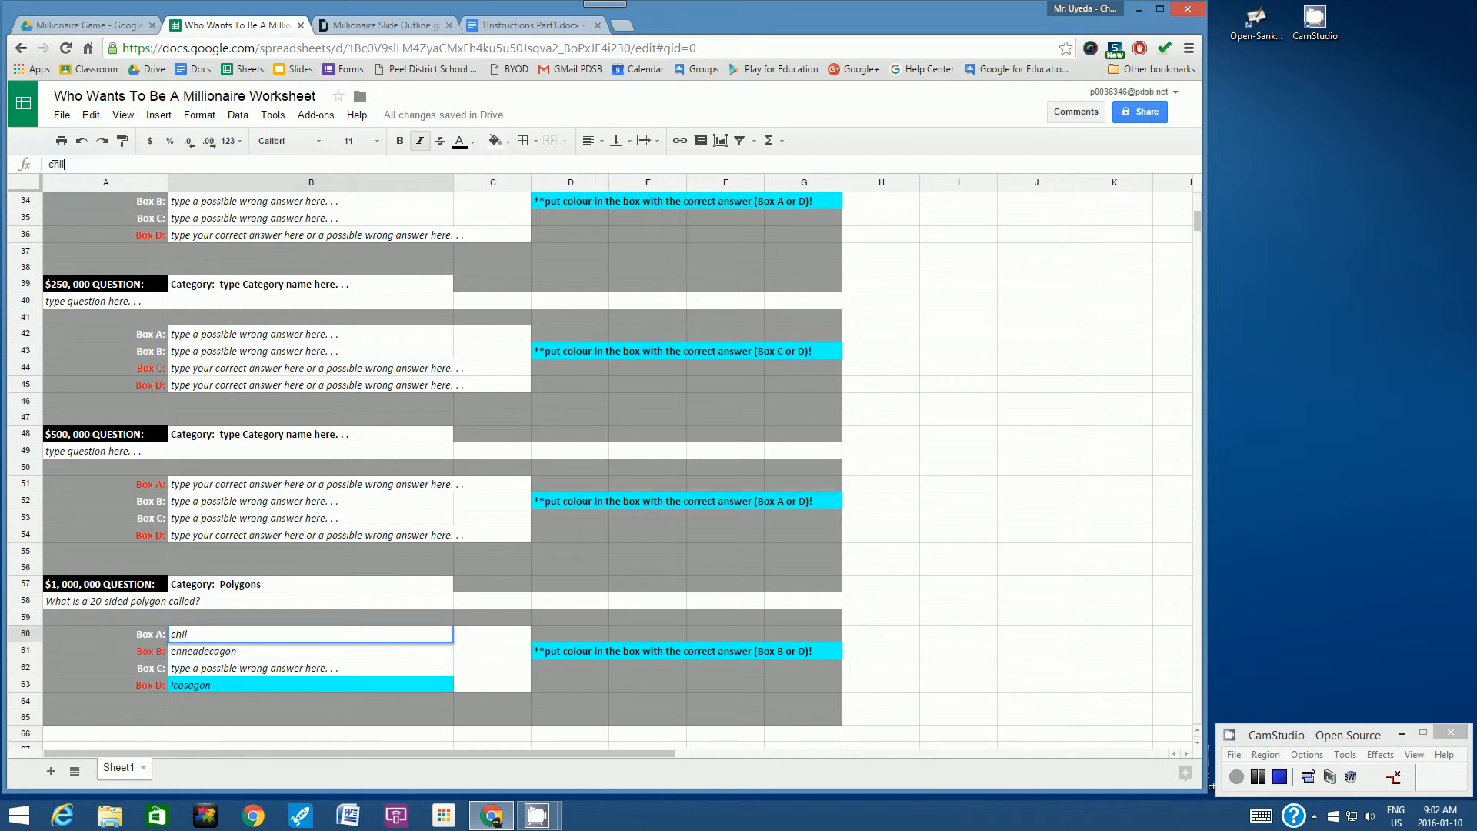
type("iagon")
Step: Replace the Box C placeholder of the $1,000,000 question with the wrong answer "hectogon"
left_click(201, 674)
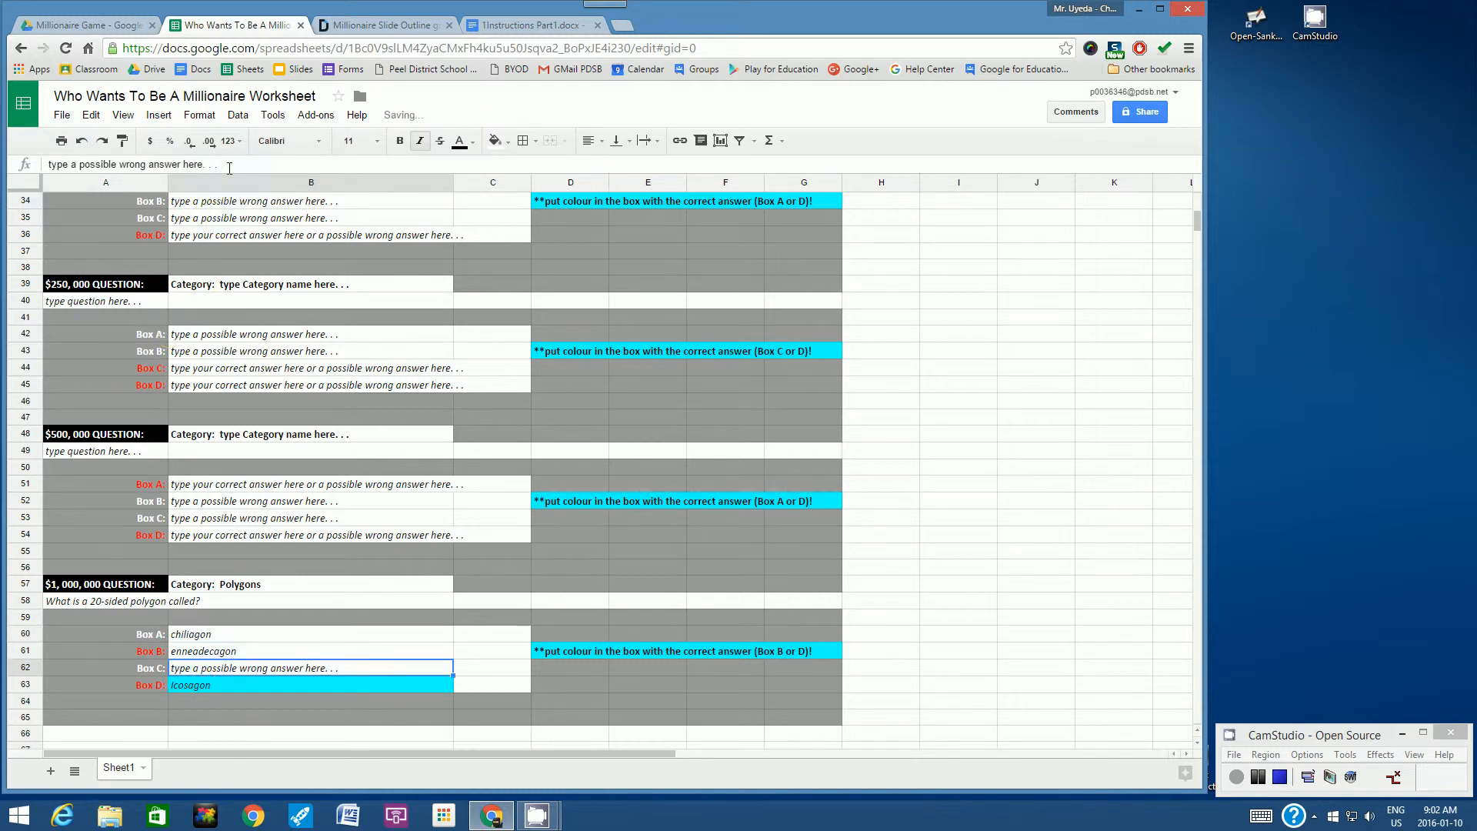
left_click_drag(225, 164, 43, 160)
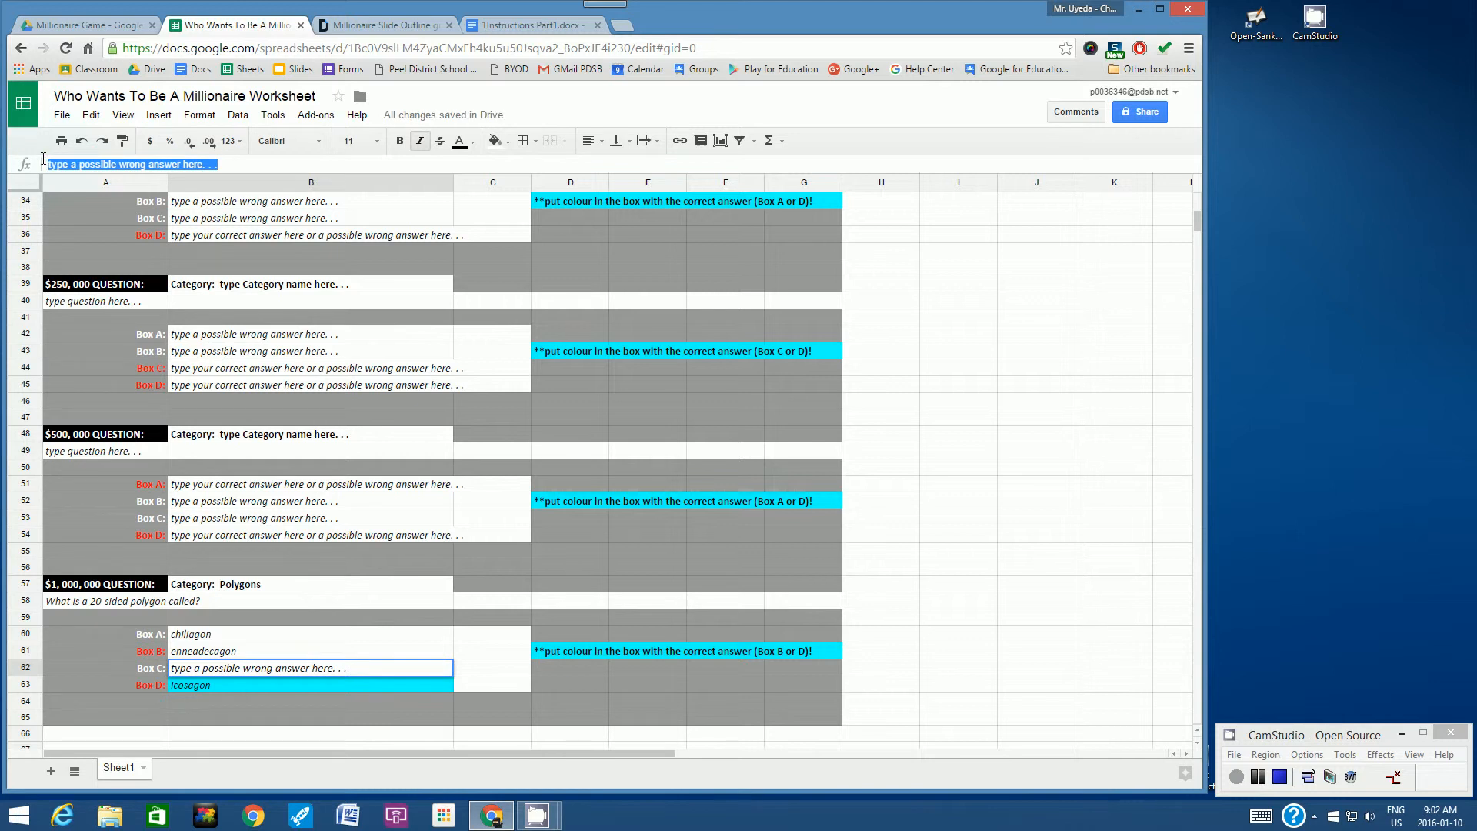
type("hectogon")
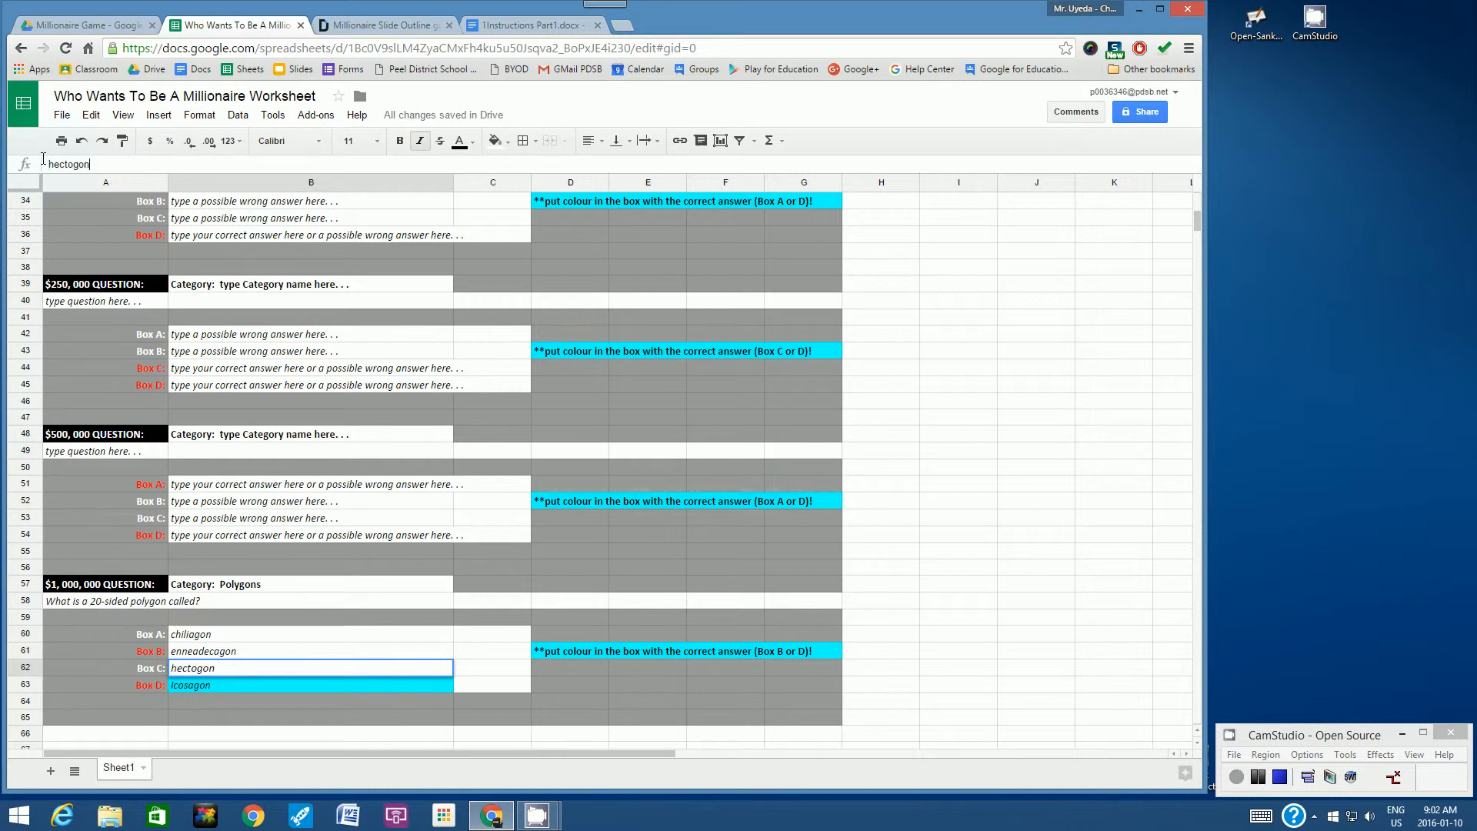
left_click(373, 651)
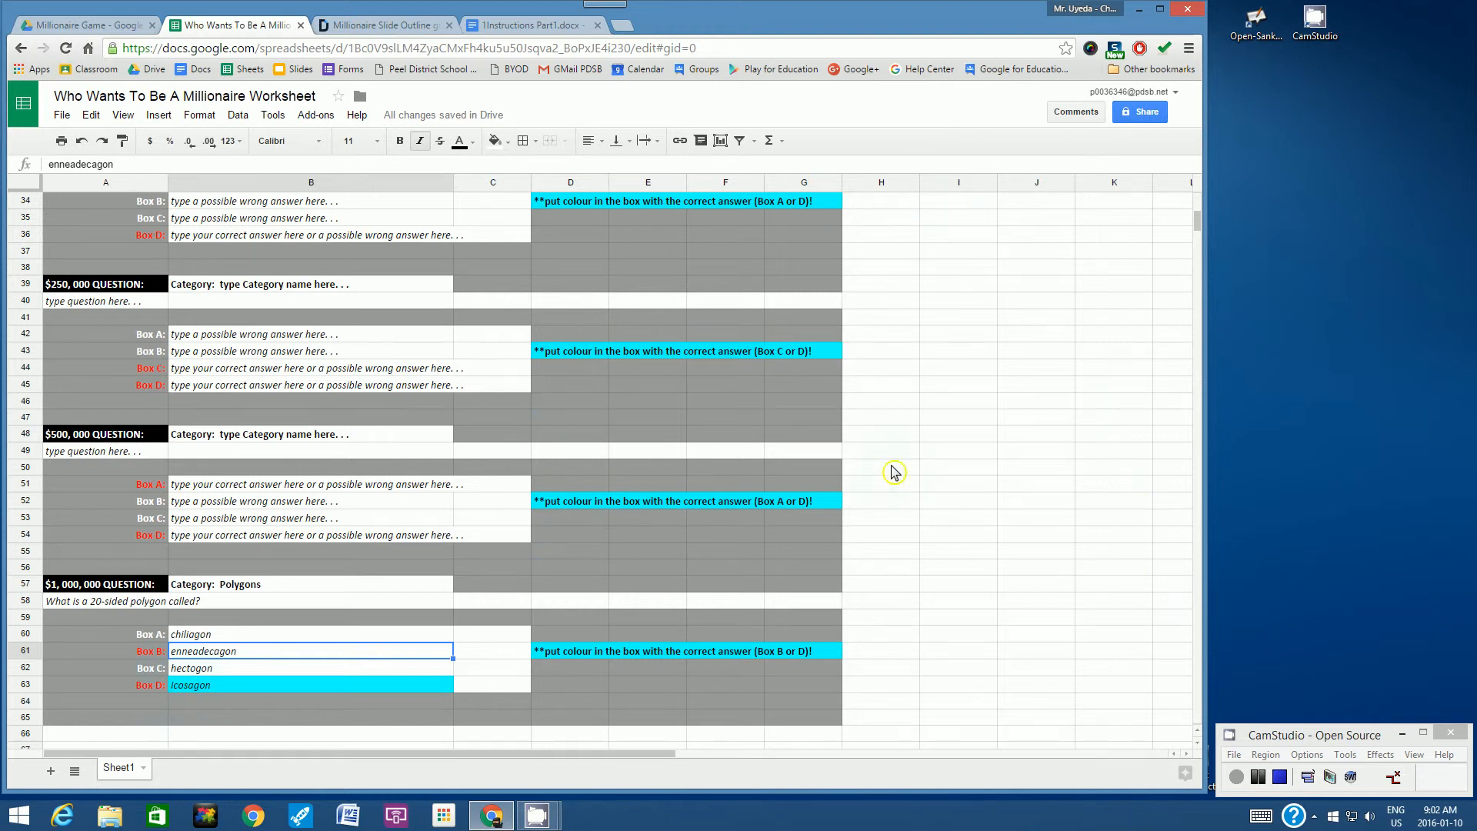
scroll(569, 448, "up", 2)
scroll(570, 450, "up", 8)
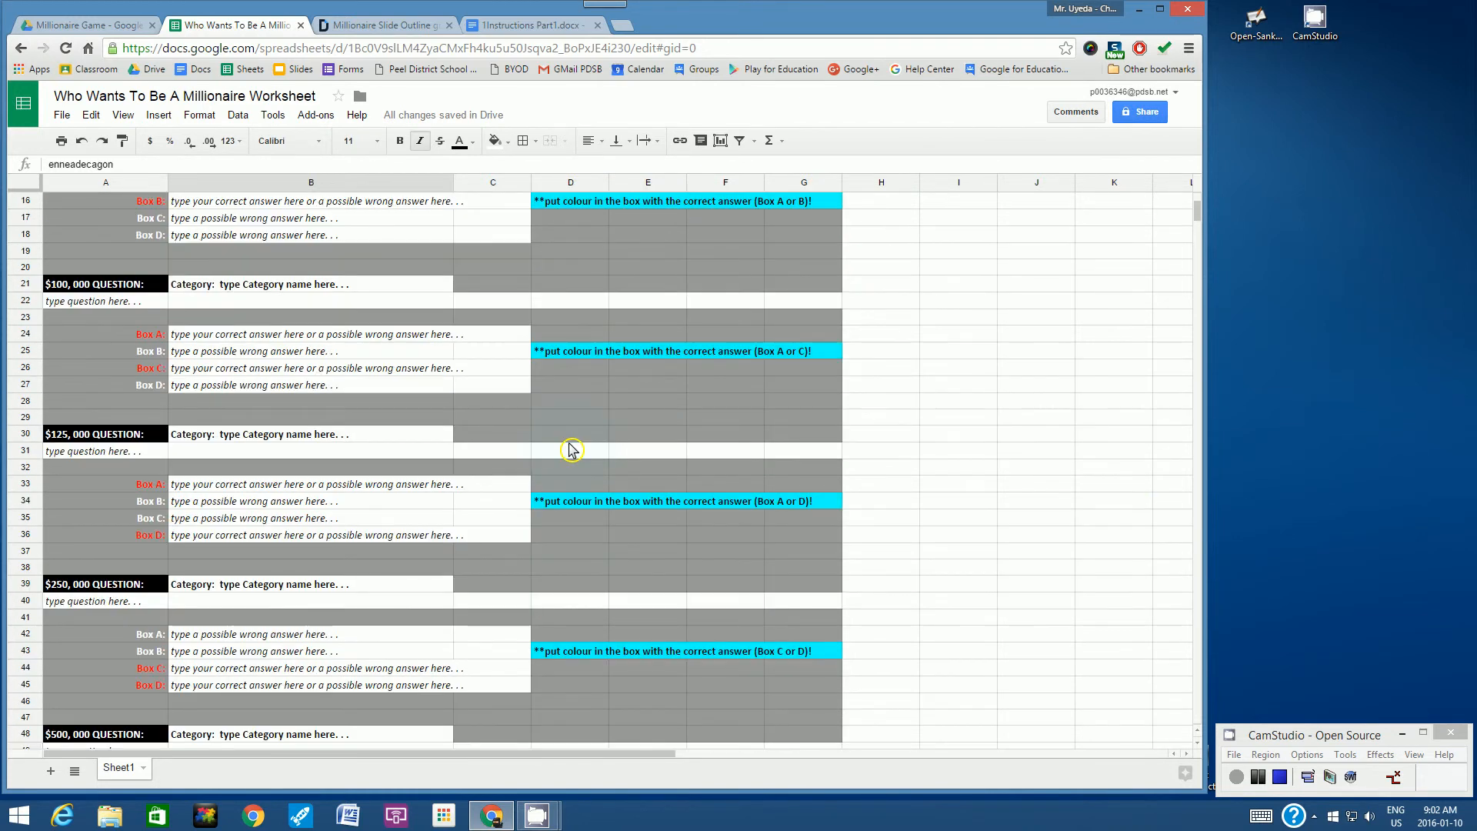
scroll(570, 450, "up", 1)
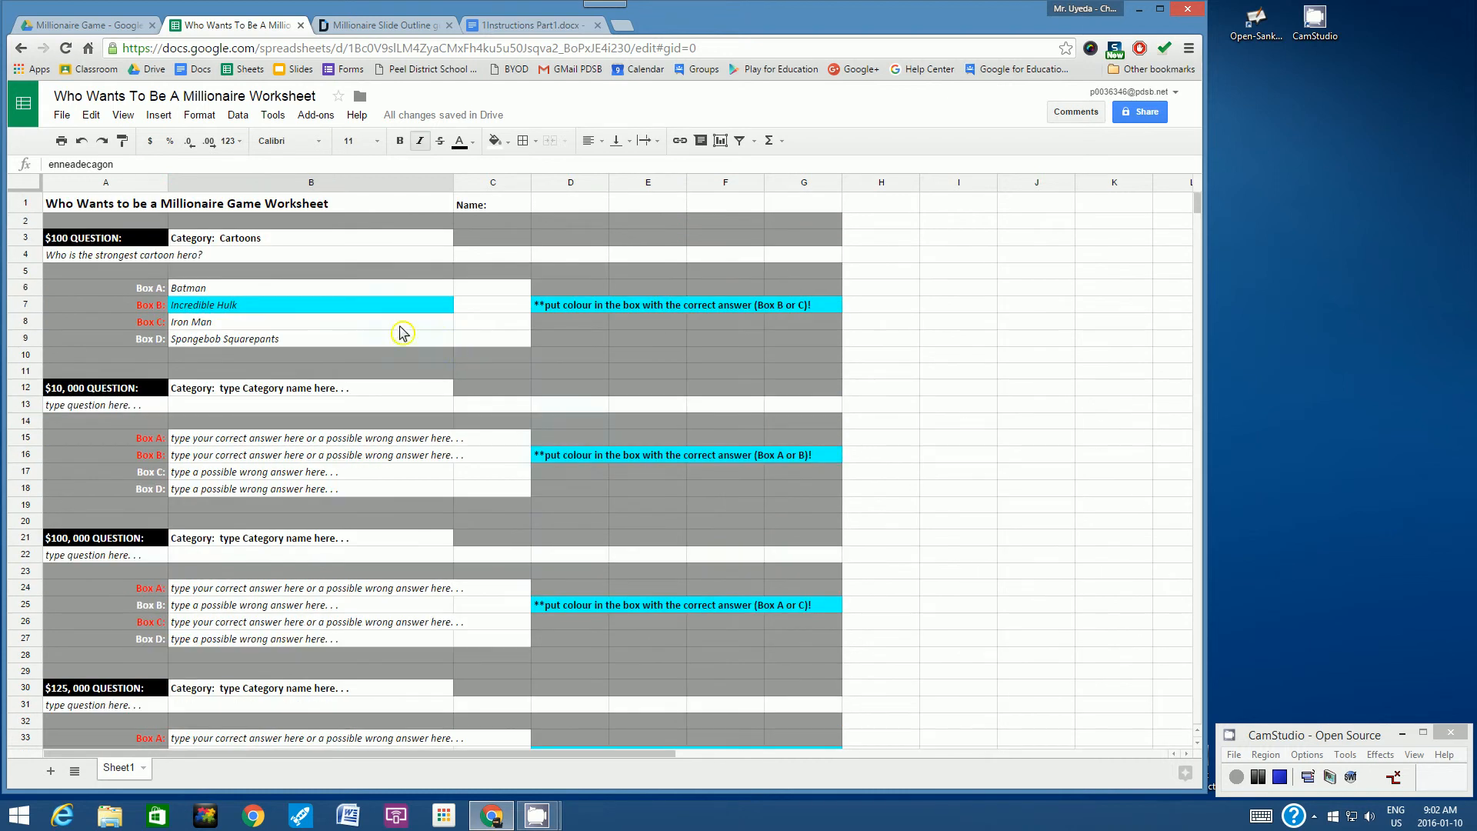